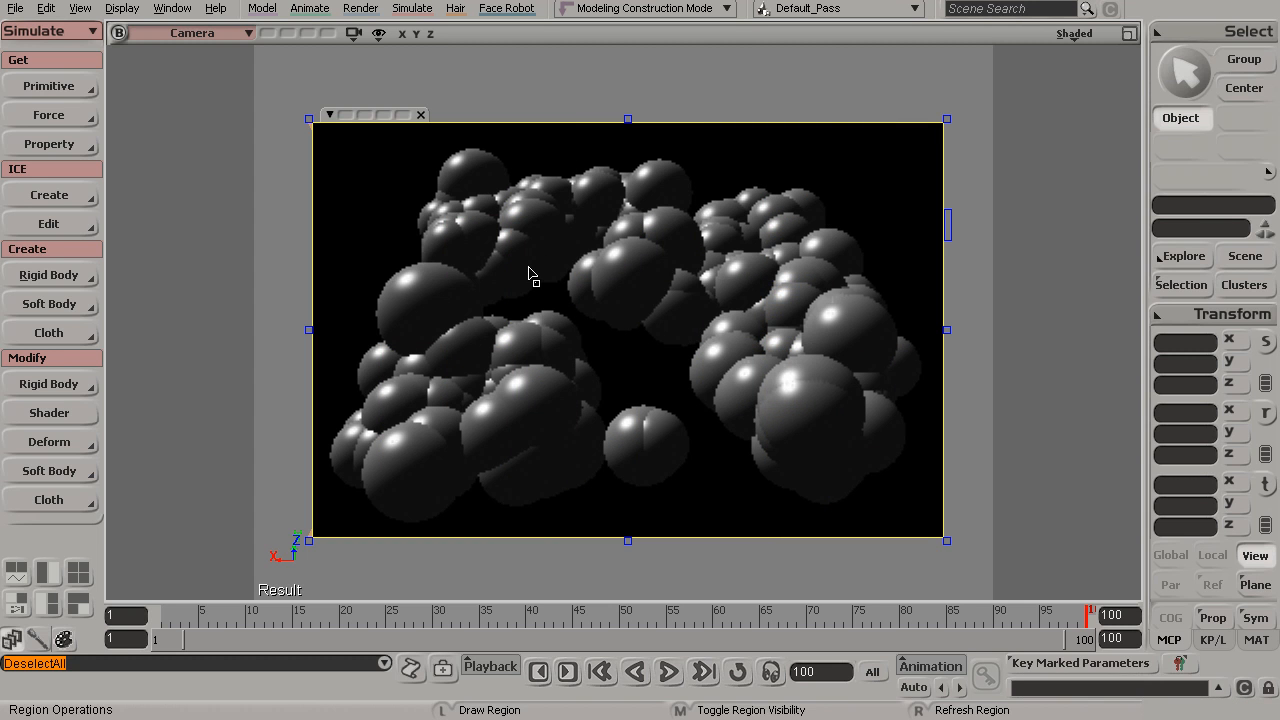
Select the point cloud and apply a Constant material to it
key("q")
left_click(740, 287)
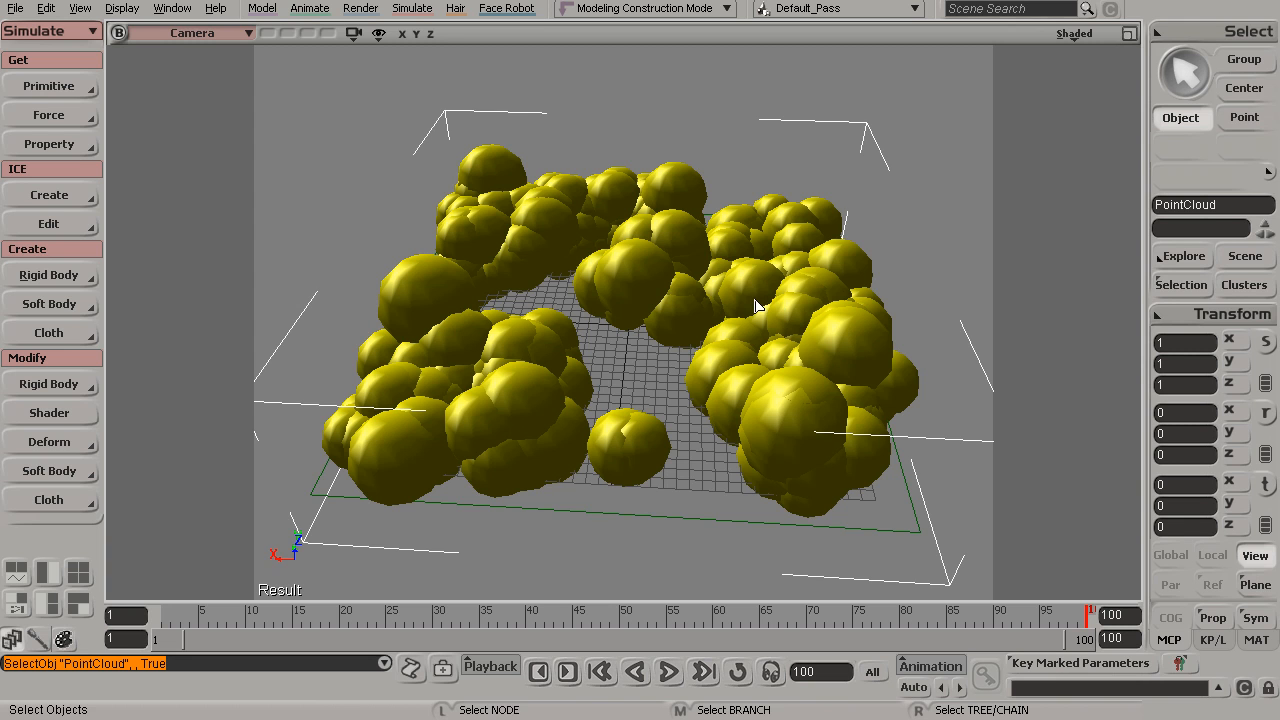
left_click(261, 8)
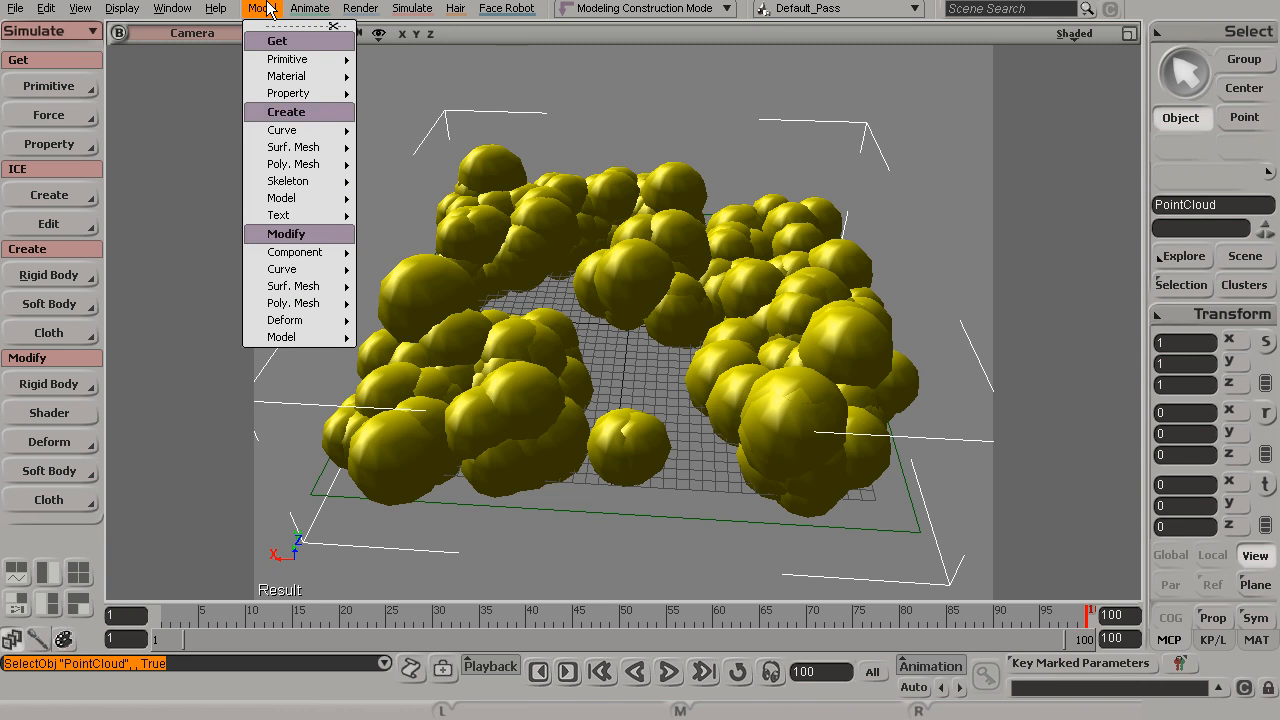
mouse_move(298, 84)
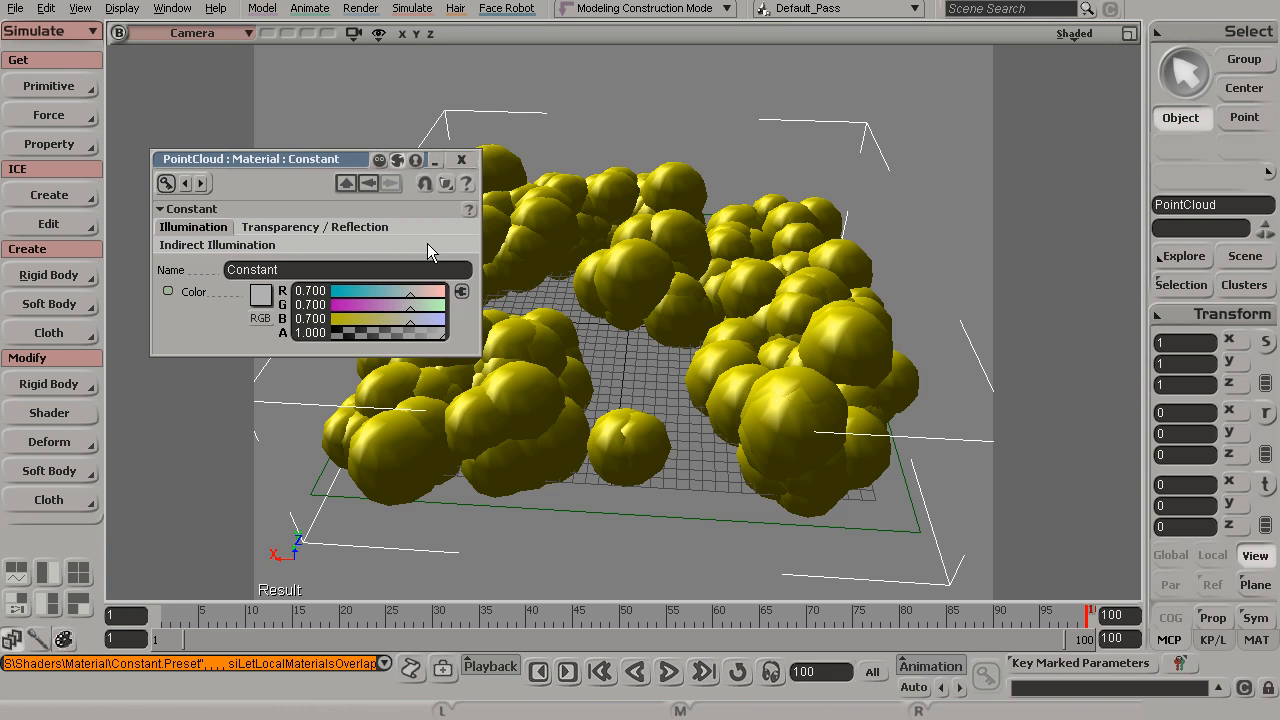
left_click(462, 160)
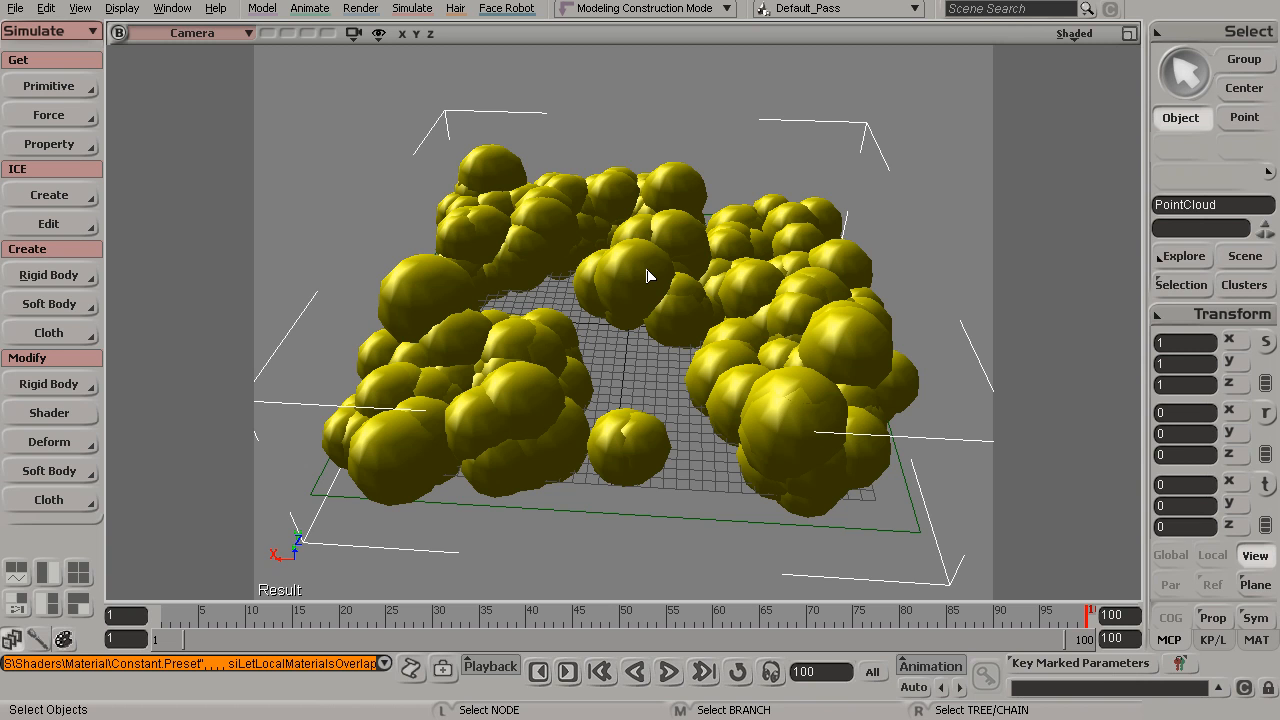
Open the render tree, enlarge it, and add a Particle Renderer node from the Particle category
key("7")
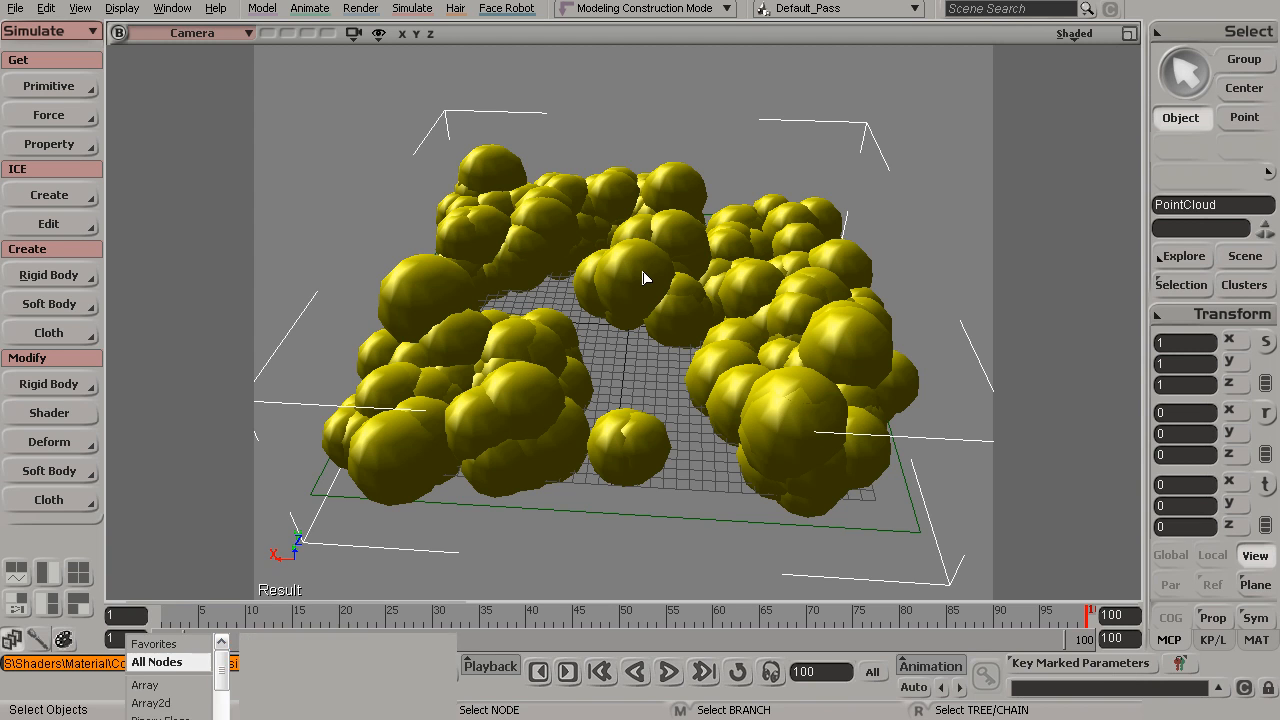
left_click_drag(583, 535, 540, 382)
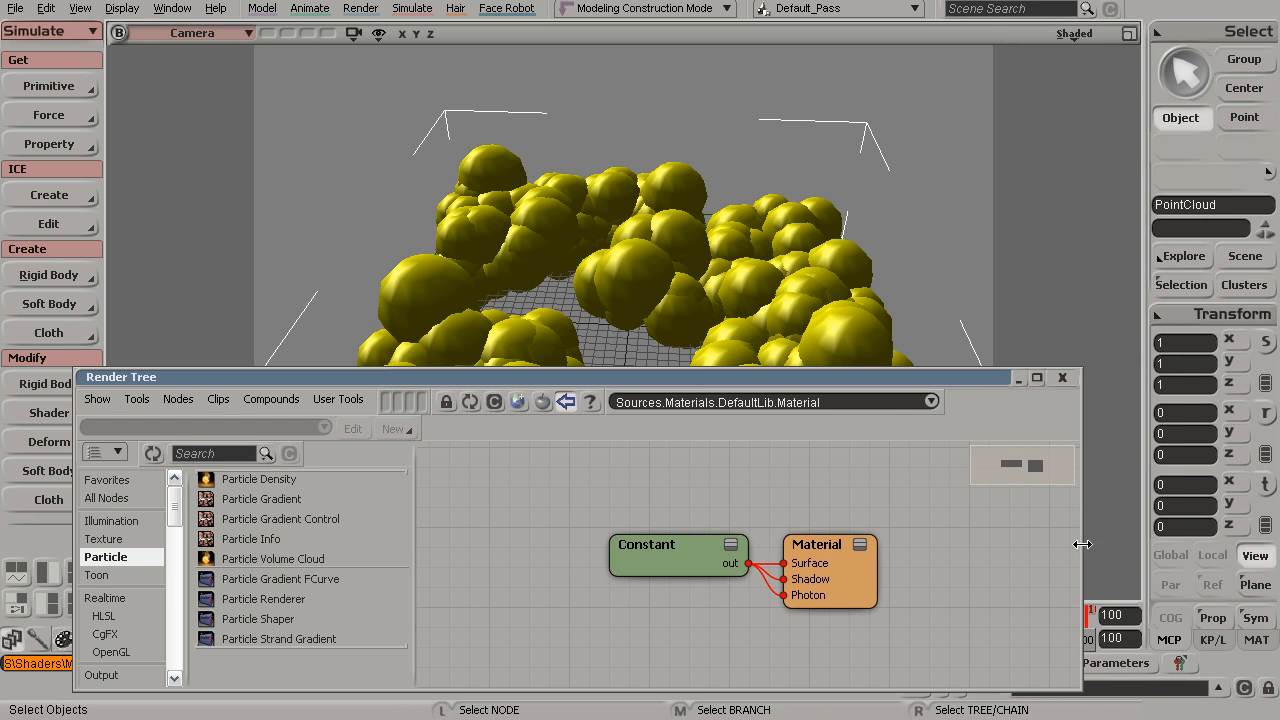
left_click_drag(1080, 544, 1184, 544)
left_click(112, 562)
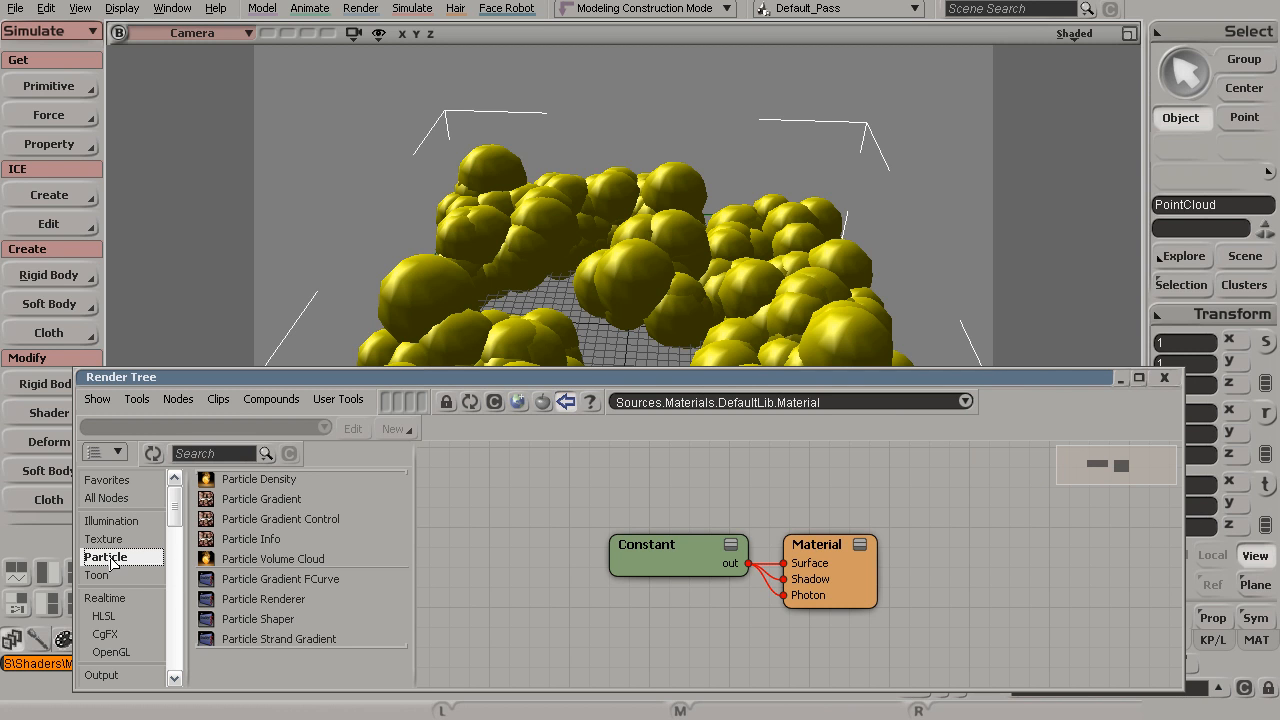
left_click_drag(247, 600, 529, 620)
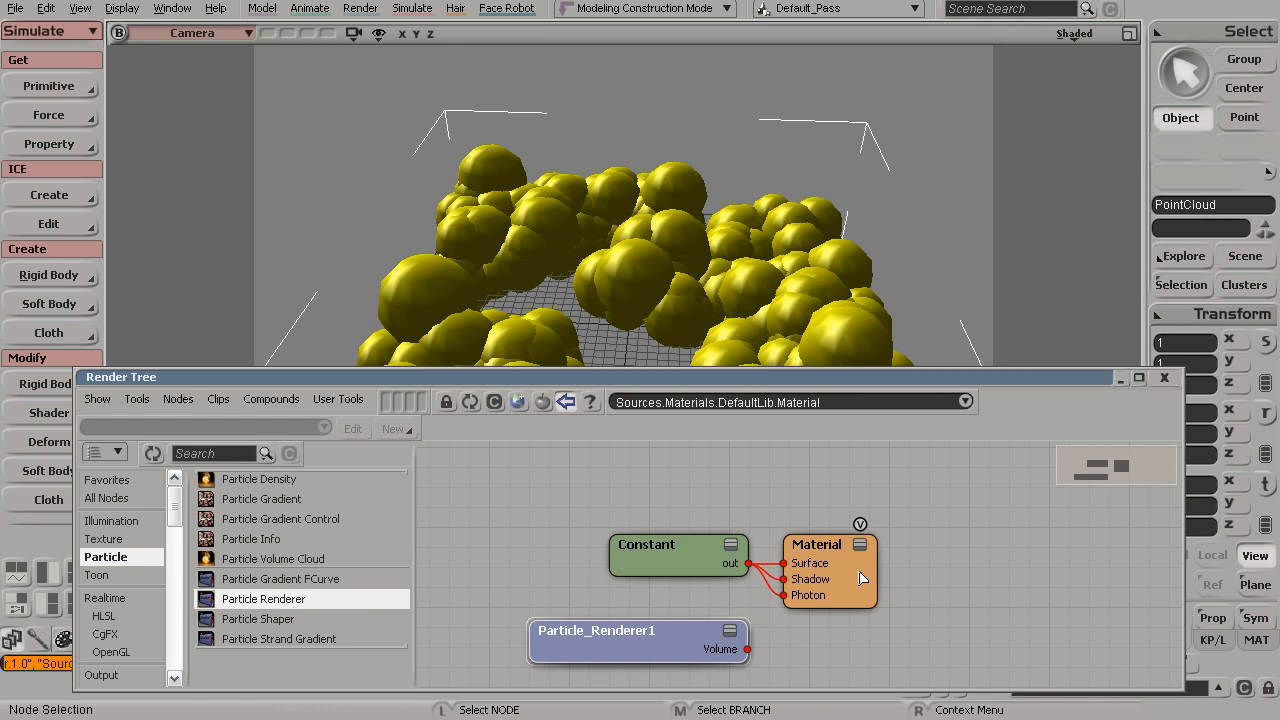
Connect the Particle_Renderer1 Volume output to the Material node's Volume input
left_click_drag(866, 587, 917, 583)
left_click_drag(748, 649, 878, 560)
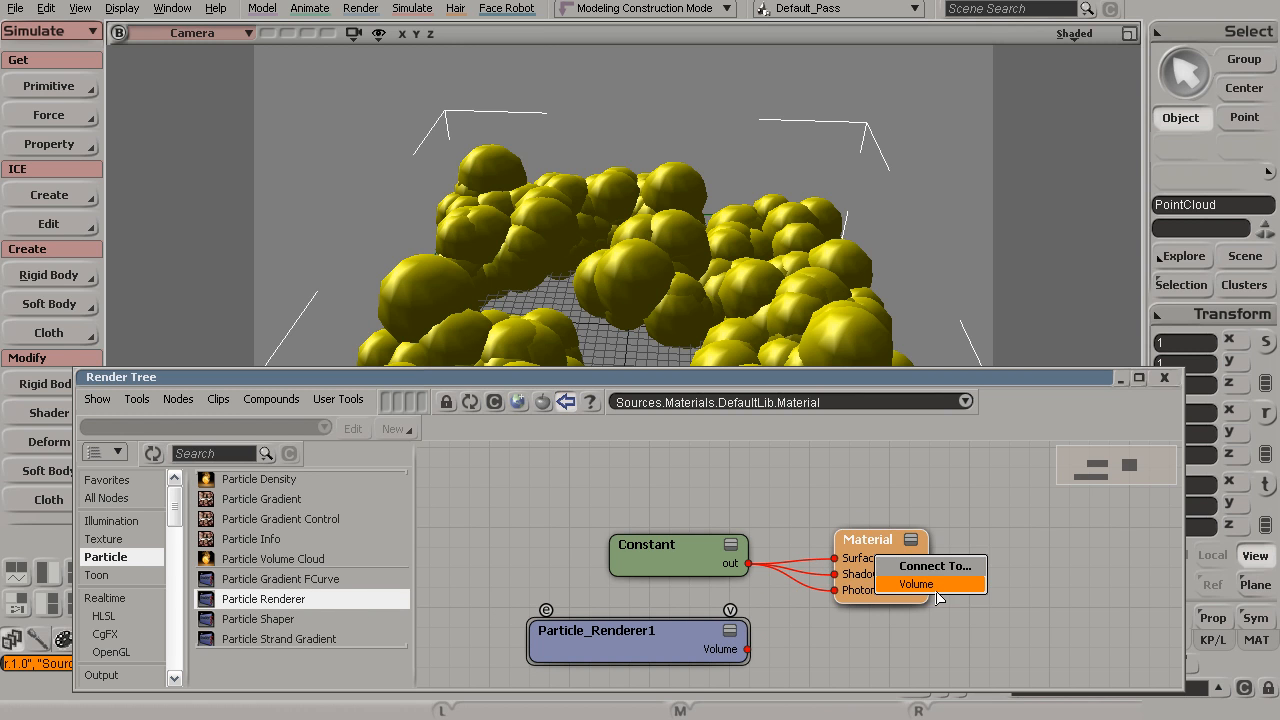
left_click(933, 585)
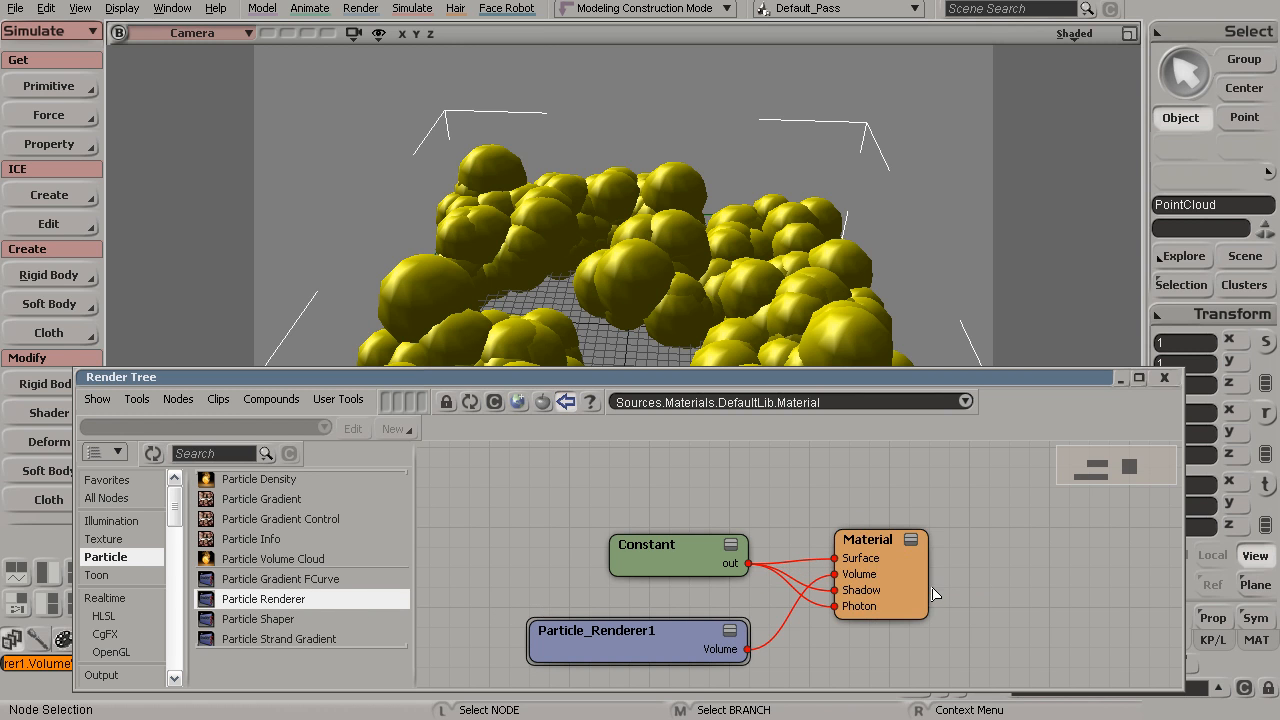
Move the render tree aside and draw a render region over the point cloud to preview it
double_click(967, 379)
left_click_drag(967, 384, 990, 96)
key("q")
left_click_drag(300, 140, 974, 573)
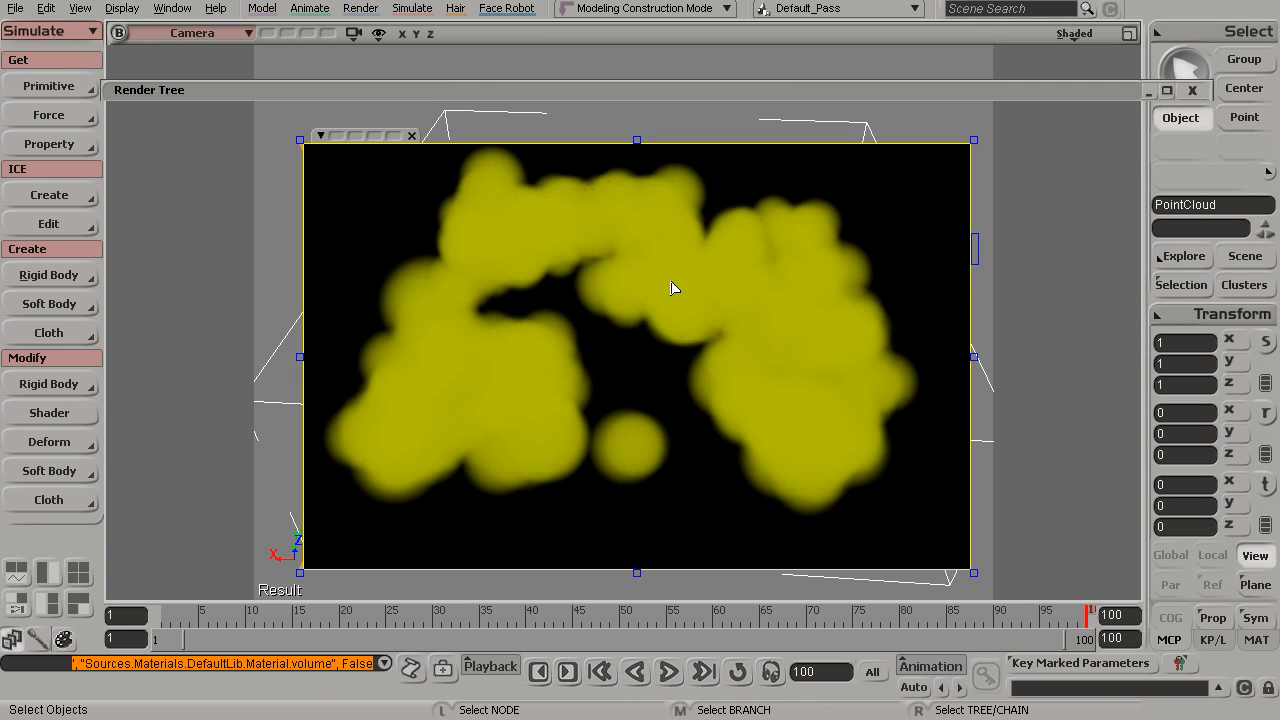
Hide the render region and open the Particle_Renderer1 properties at the Particle Color tab
key("q")
key("q")
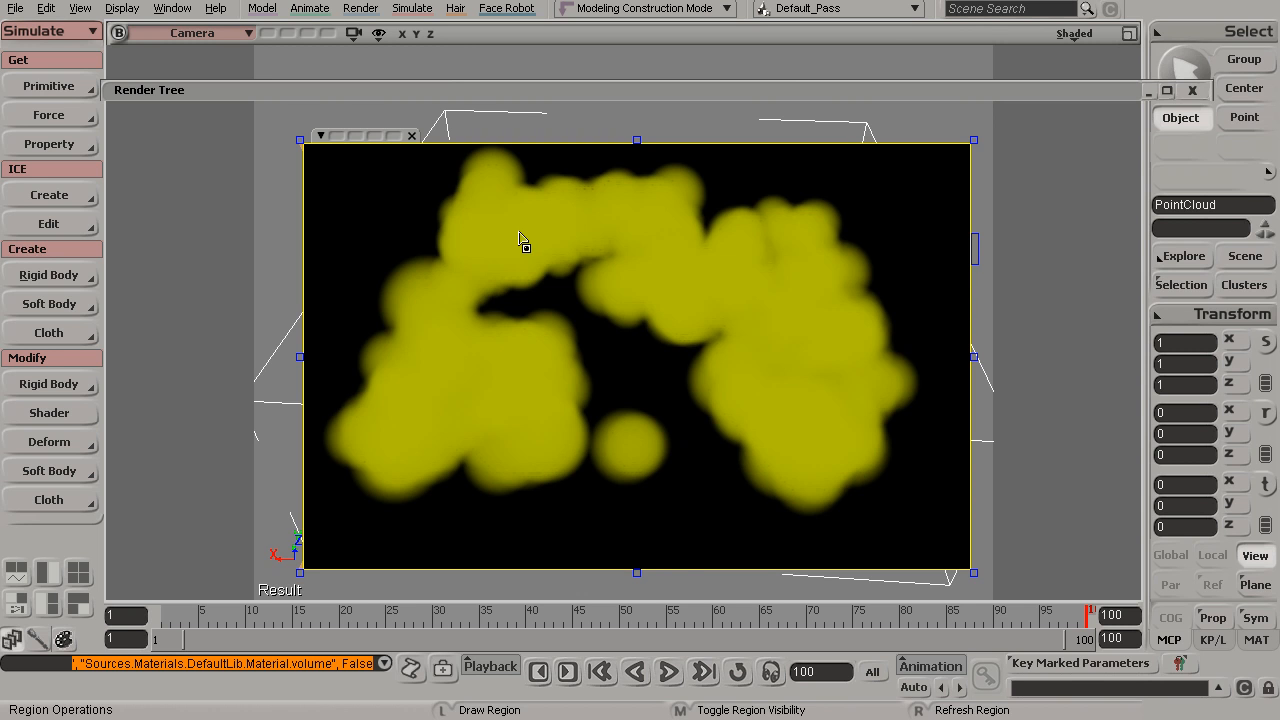
middle_click(521, 241)
double_click(580, 91)
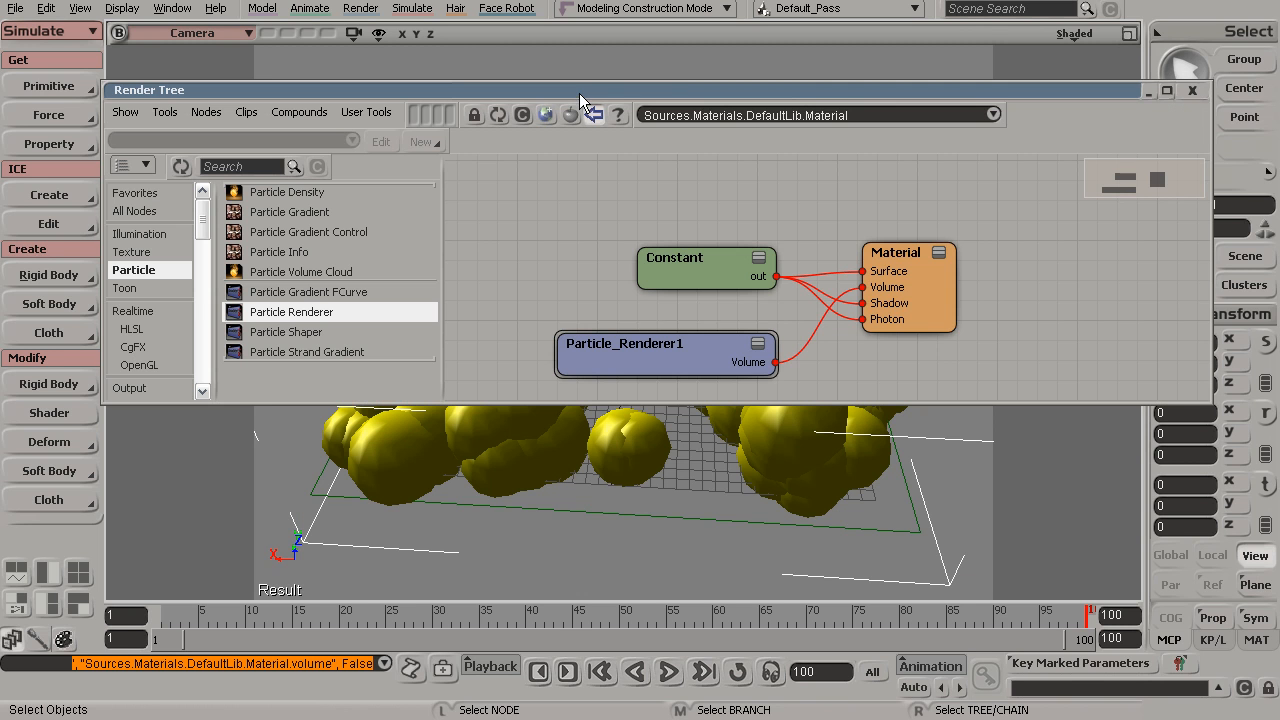
double_click(678, 362)
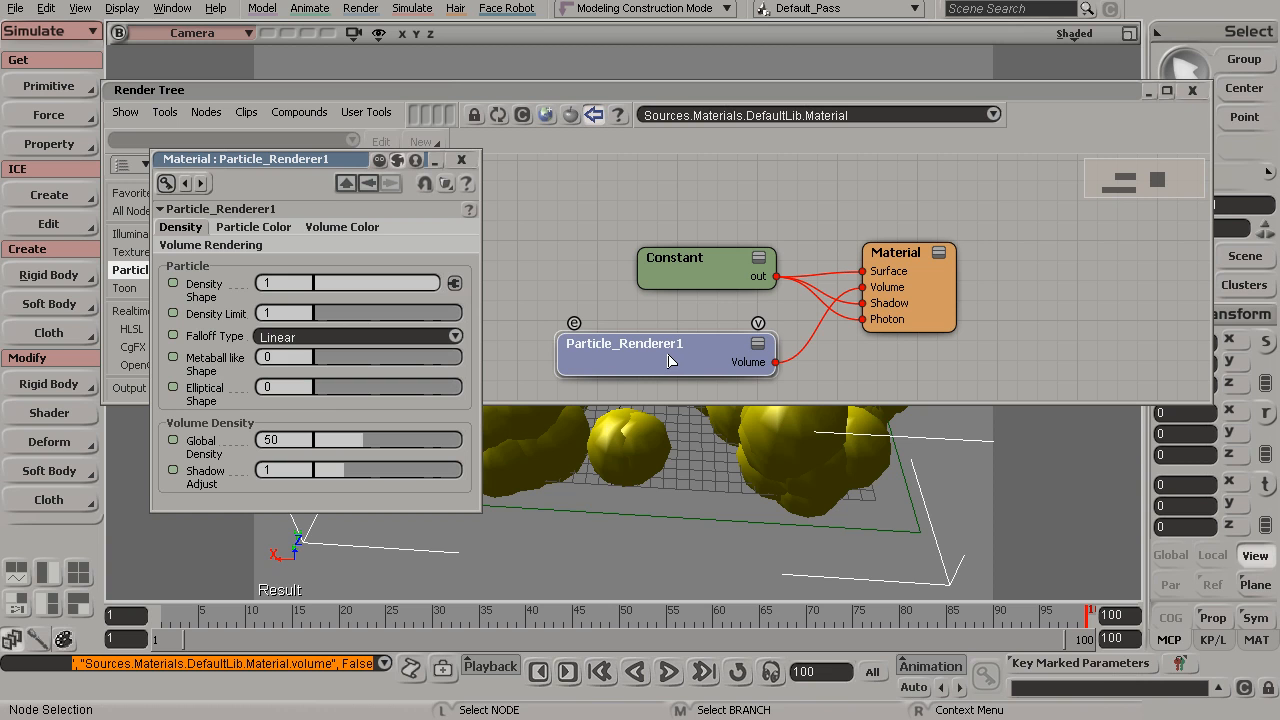
left_click(335, 227)
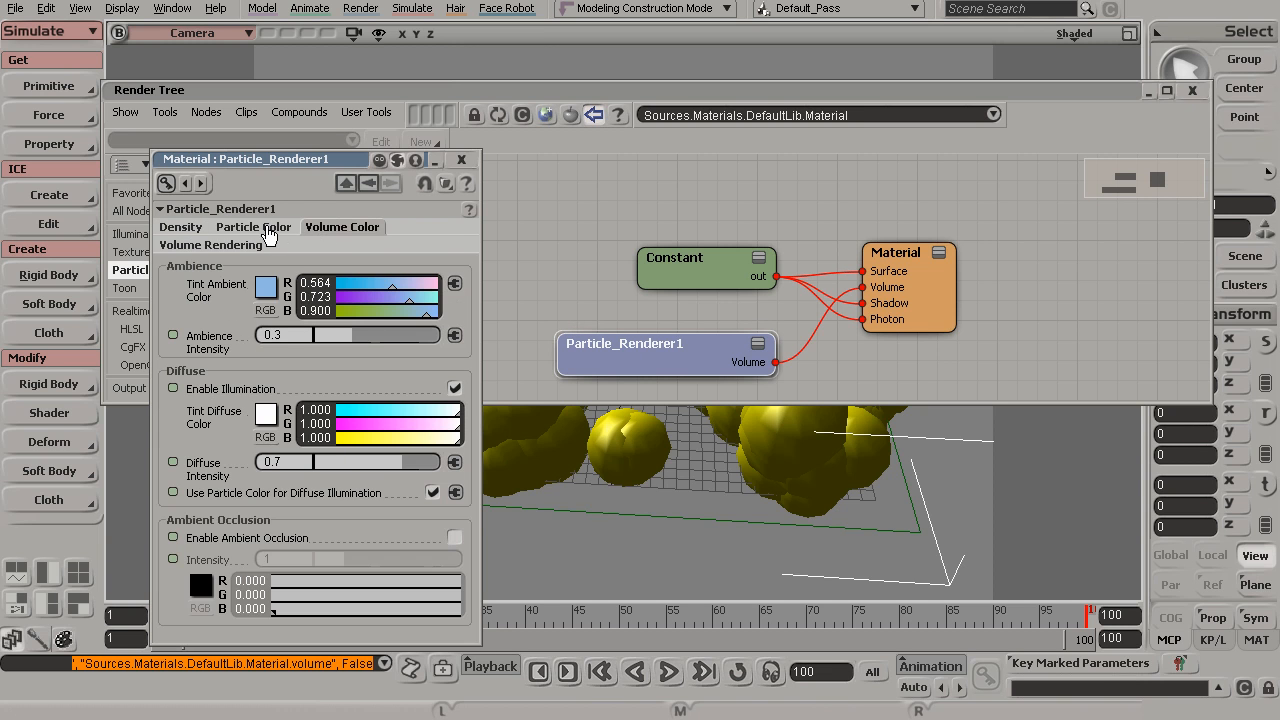
left_click(260, 229)
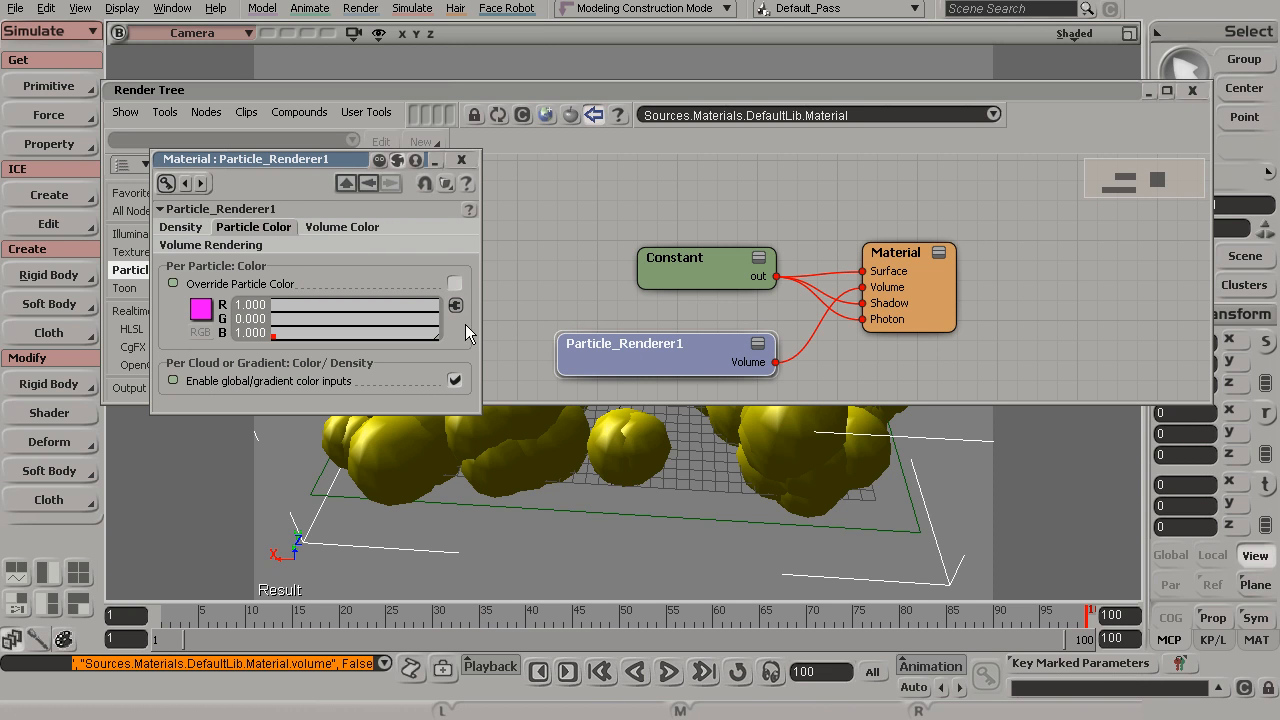
Draw a small render region and enable Override Particle Color with a white color of 1, 1, 1
key("q")
mouse_move(333, 566)
left_mouse_down()
mouse_move(457, 443)
mouse_move(519, 406)
left_mouse_up()
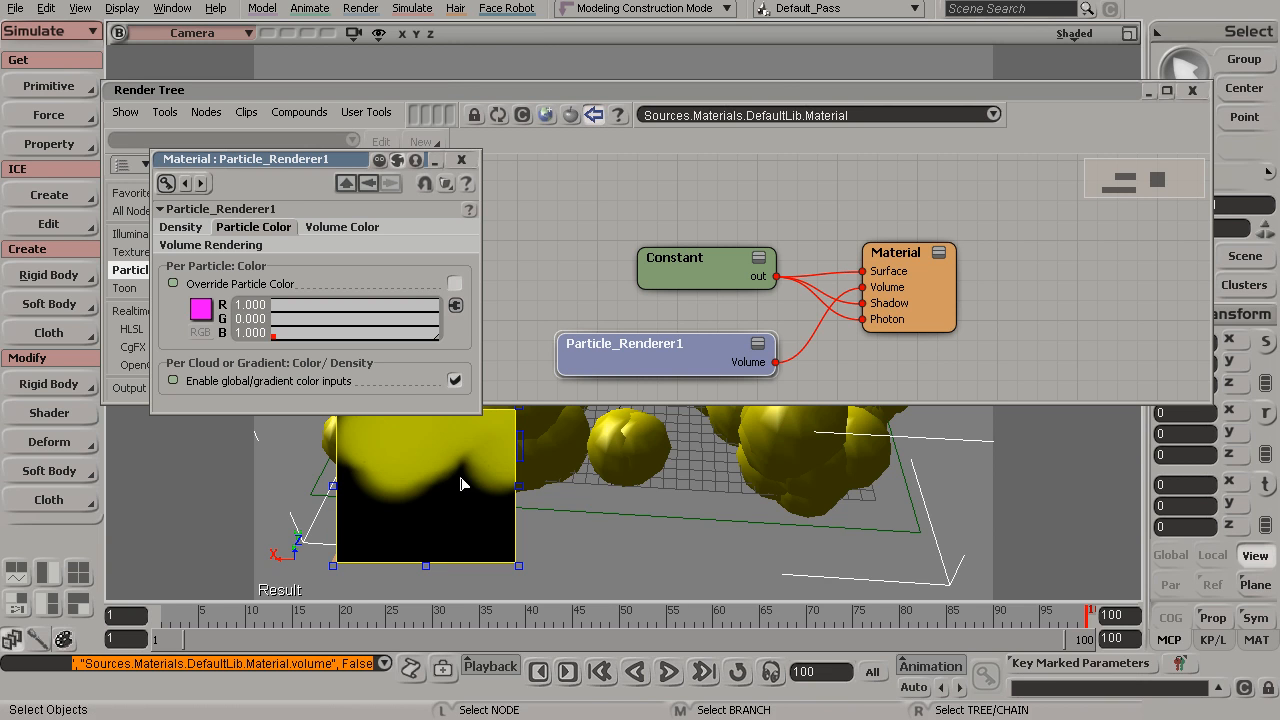
left_click(455, 285)
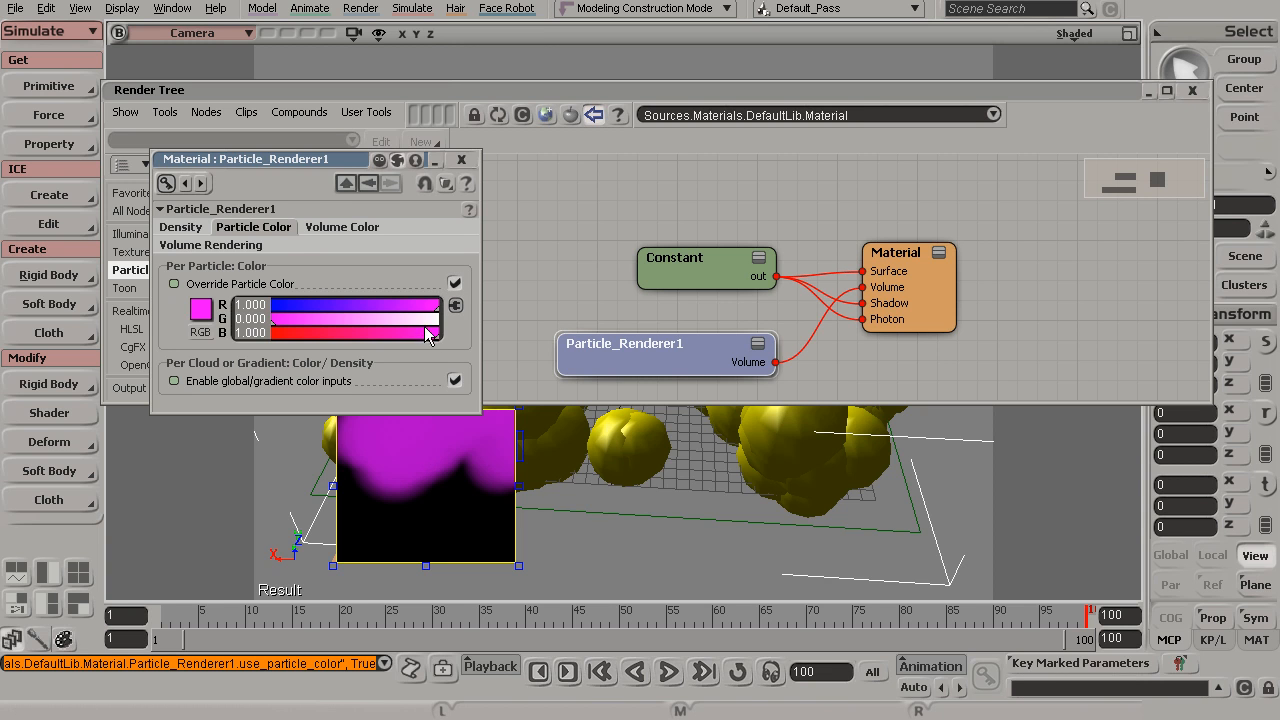
left_click_drag(428, 321, 446, 321)
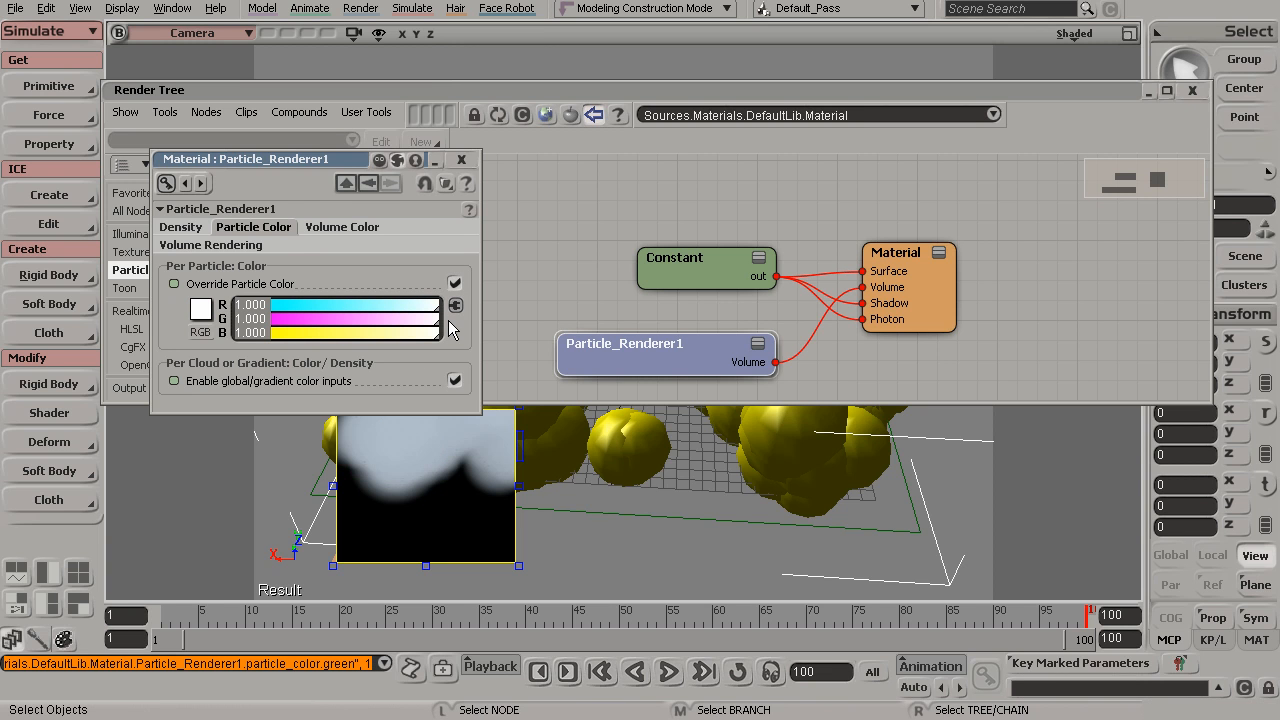
On the Volume Color tab, set Ambience Intensity to 0 and Diffuse Intensity to 0.912
left_click_drag(312, 160, 324, 100)
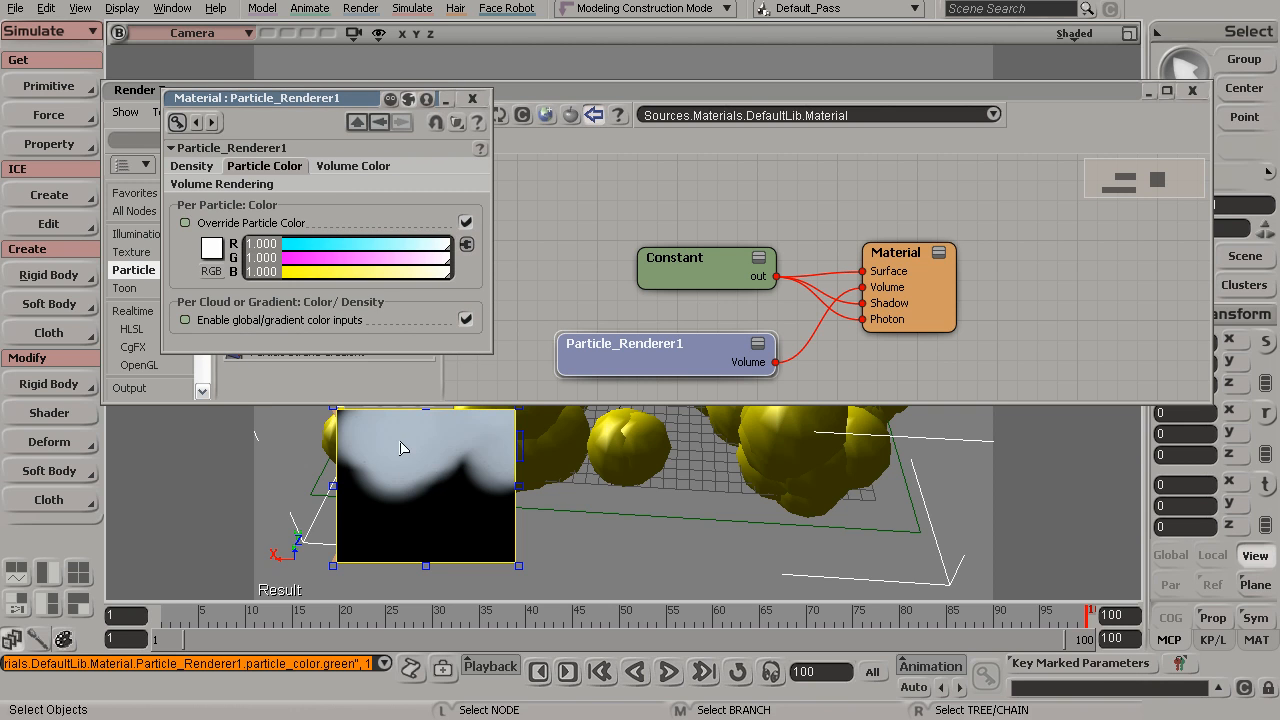
left_click(348, 168)
left_click_drag(319, 99, 791, 95)
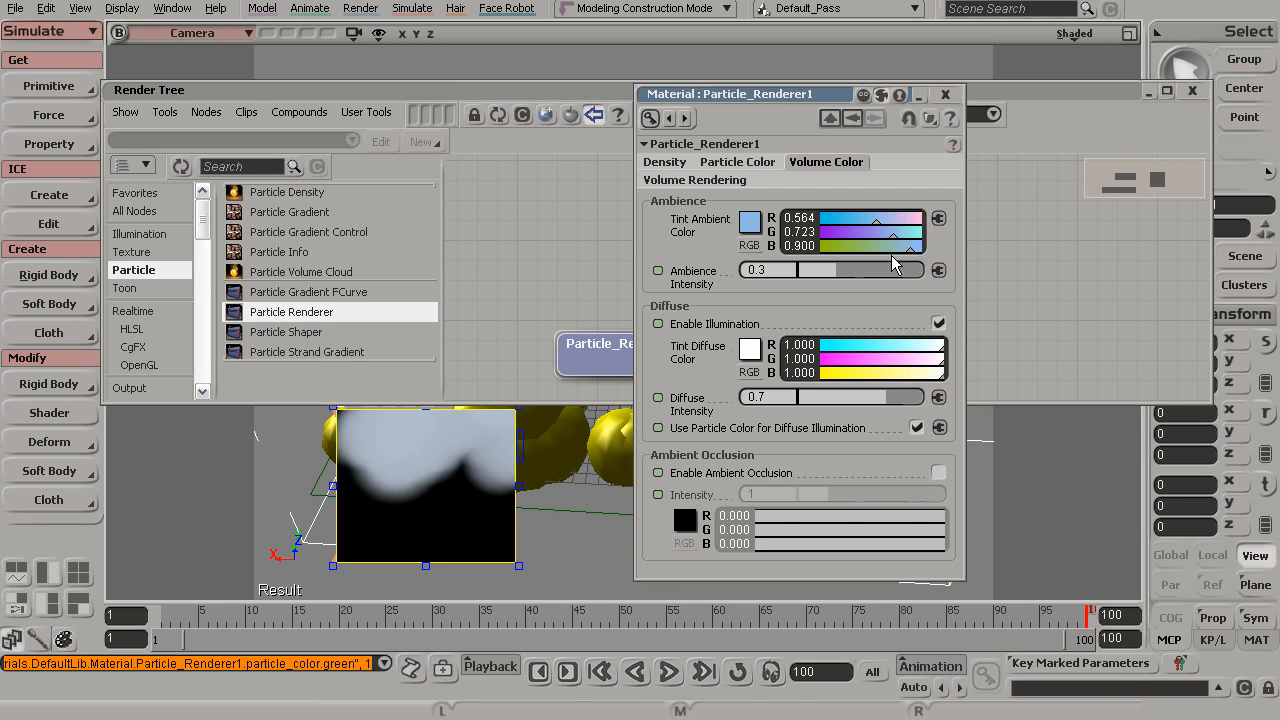
left_click_drag(828, 271, 800, 280)
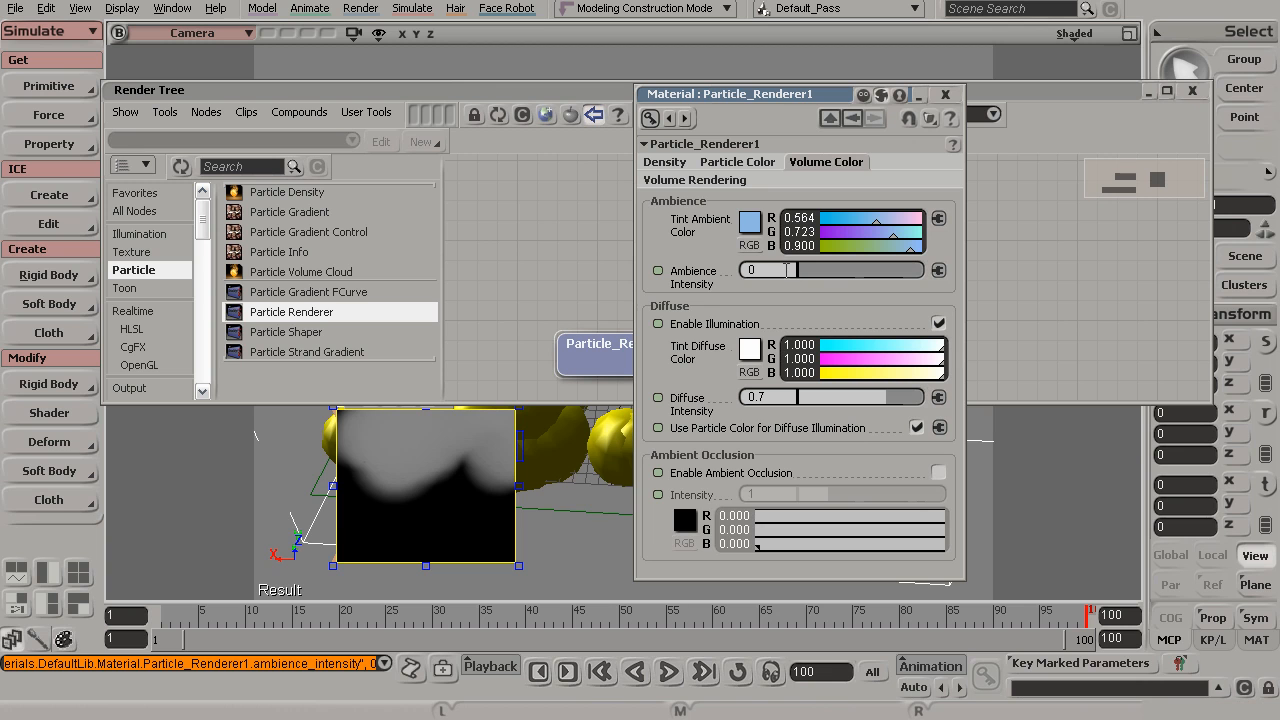
mouse_move(904, 398)
left_mouse_down()
mouse_move(940, 403)
mouse_move(914, 399)
left_mouse_up()
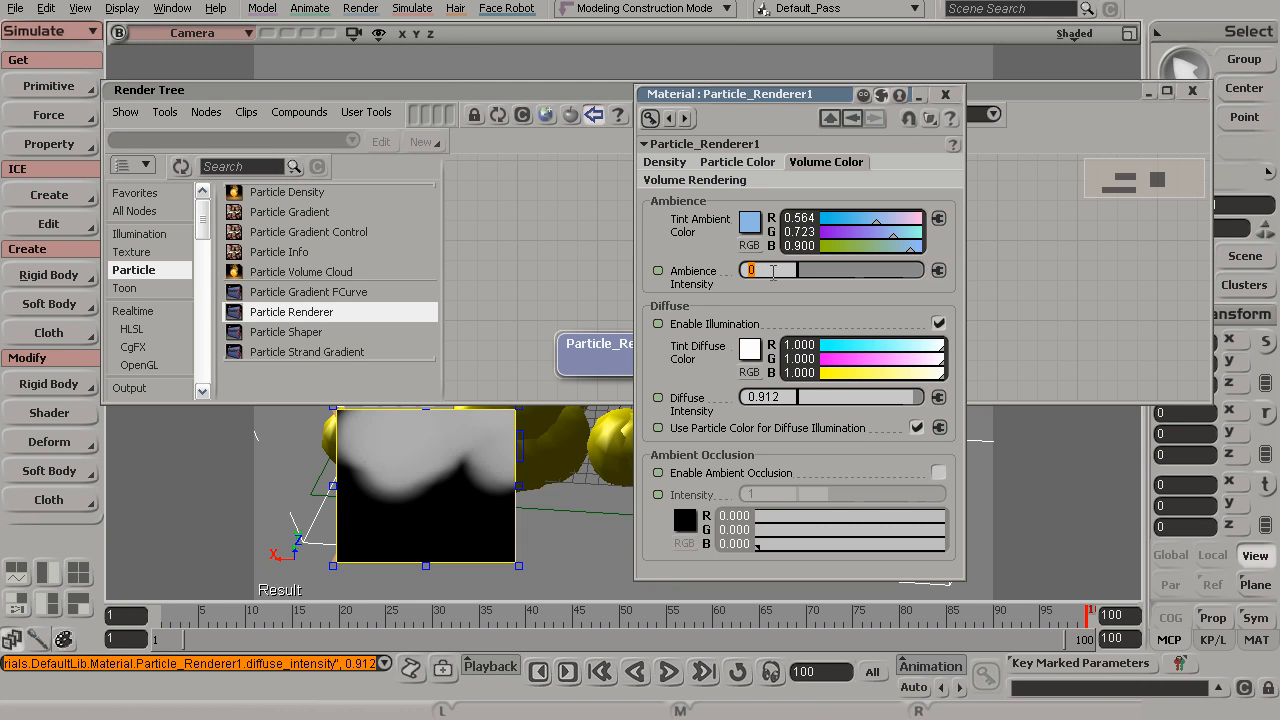
left_click(945, 94)
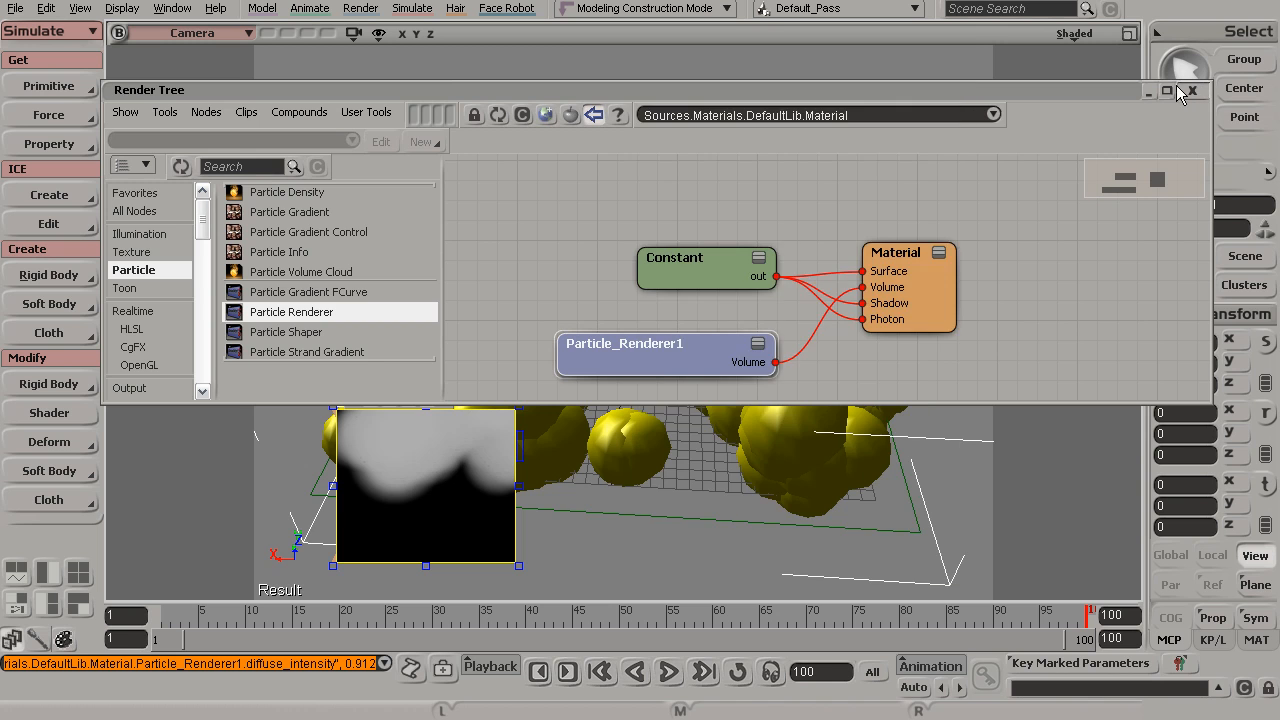
Close the render tree and draw a render region over the whole cloud to preview the result
left_click(1192, 90)
key("q")
middle_click(557, 374)
key("s")
left_click_drag(580, 400, 573, 381)
left_click(1245, 255)
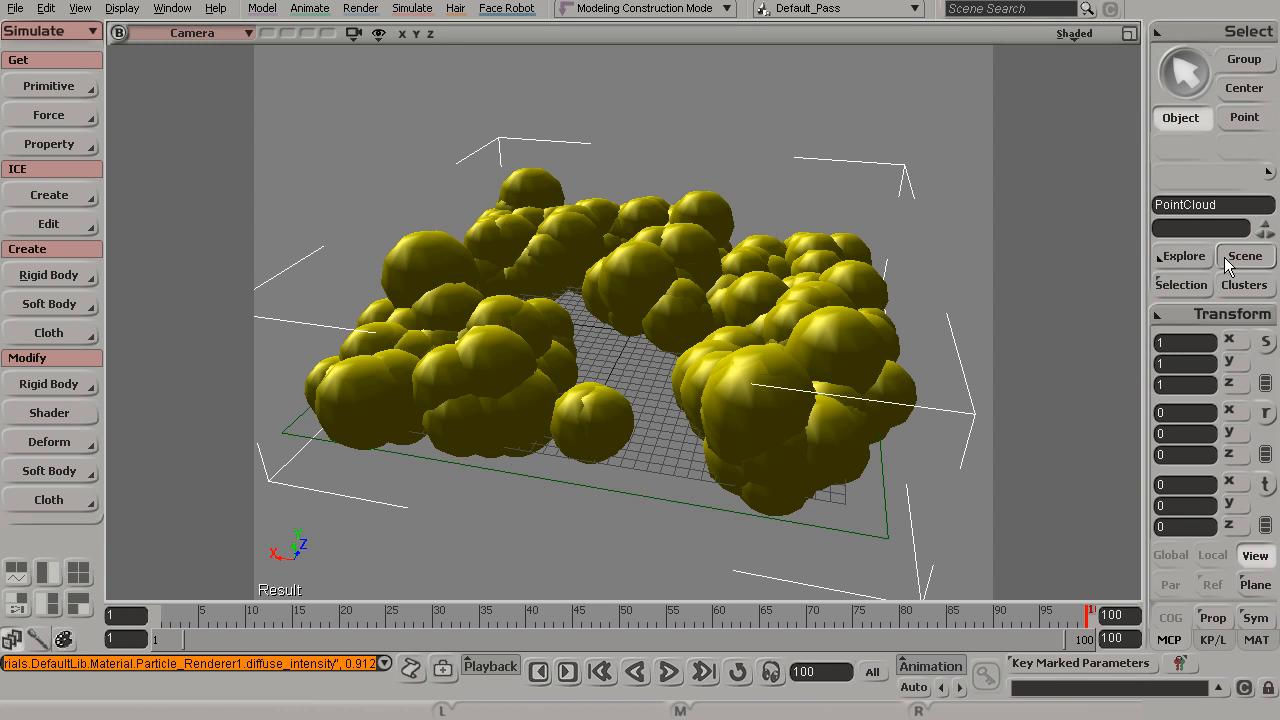
key("q")
mouse_move(283, 137)
left_mouse_down()
mouse_move(301, 163)
mouse_move(940, 533)
mouse_move(928, 527)
left_mouse_up()
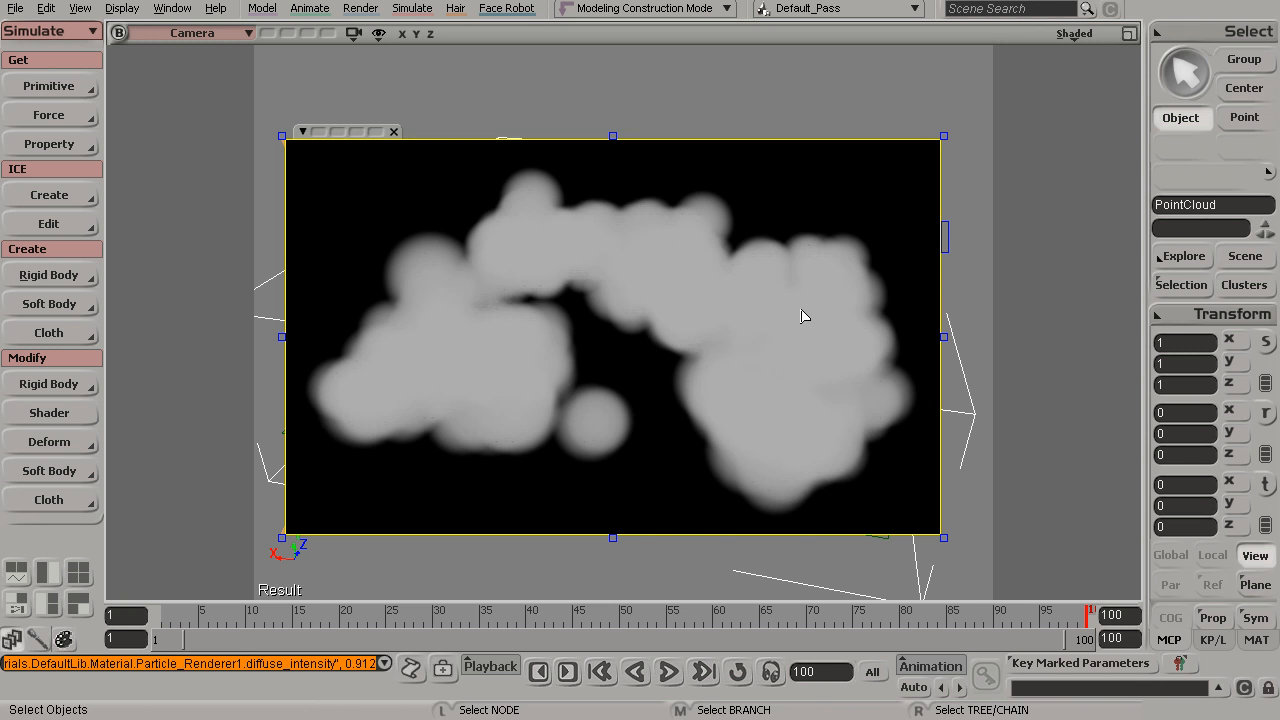
Hide the render region and select the light in the scene explorer
key("q")
middle_click(790, 387)
key("s")
left_click_drag(786, 387, 749, 380)
key("space")
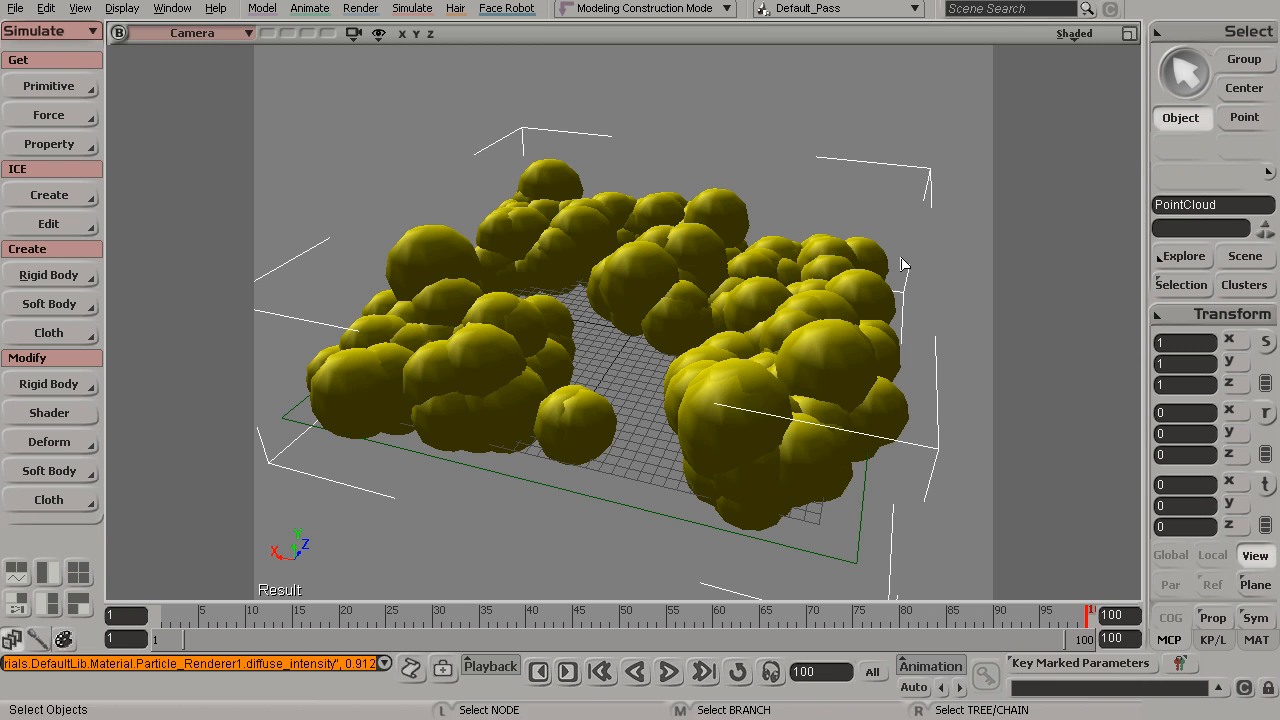
left_click(1245, 256)
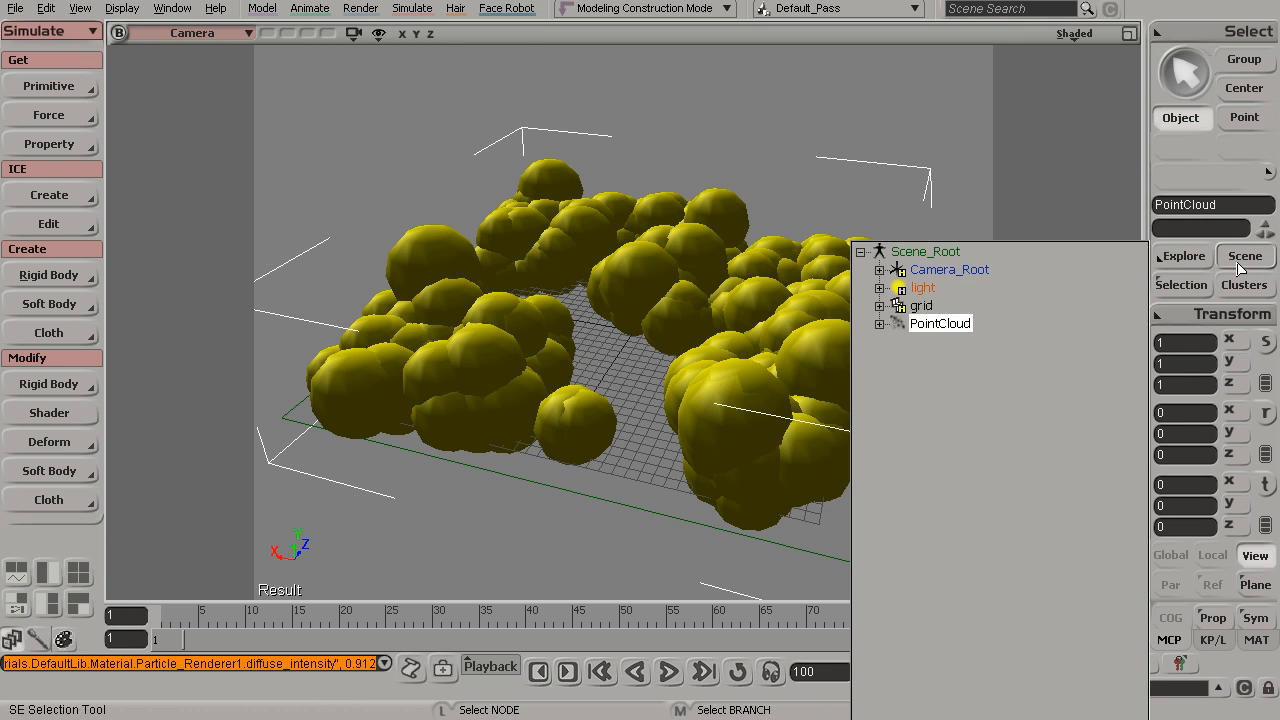
left_click(922, 289)
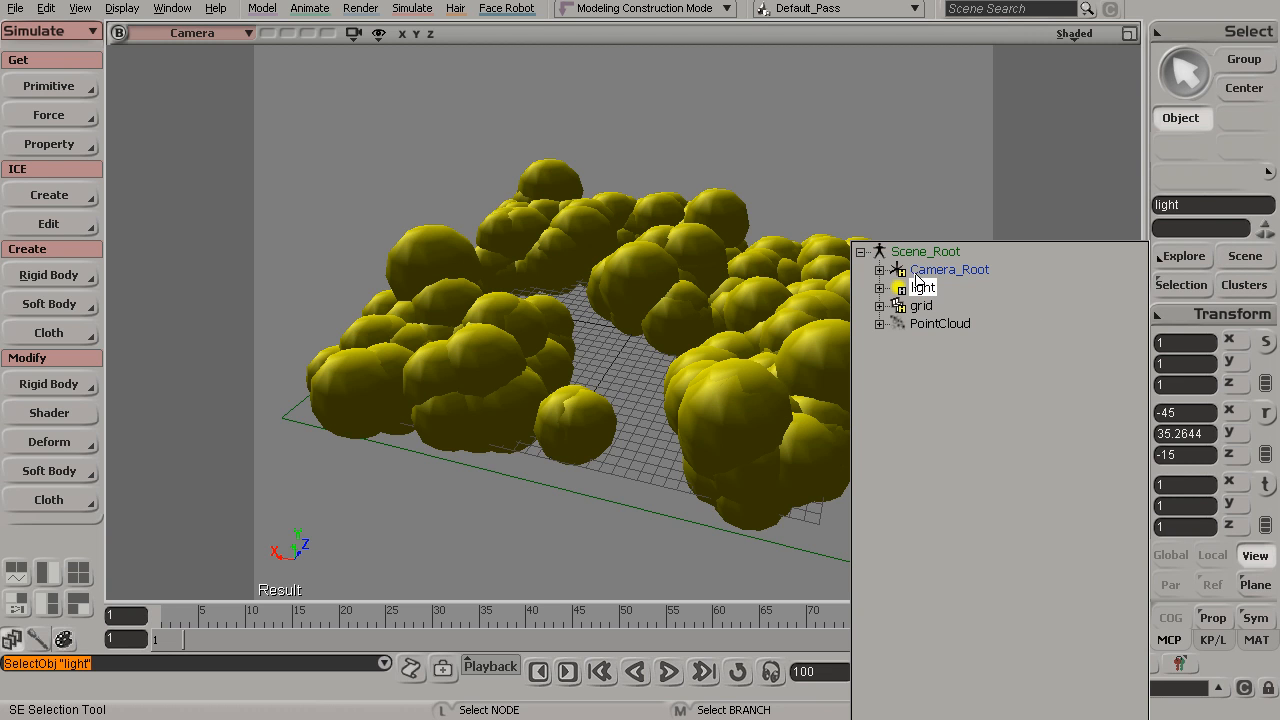
Rotate the light to about -56.6, -45.7, 11.4 degrees so it shines across the clouds
key("h")
left_click(818, 159)
left_click_drag(655, 406, 684, 279, "alt")
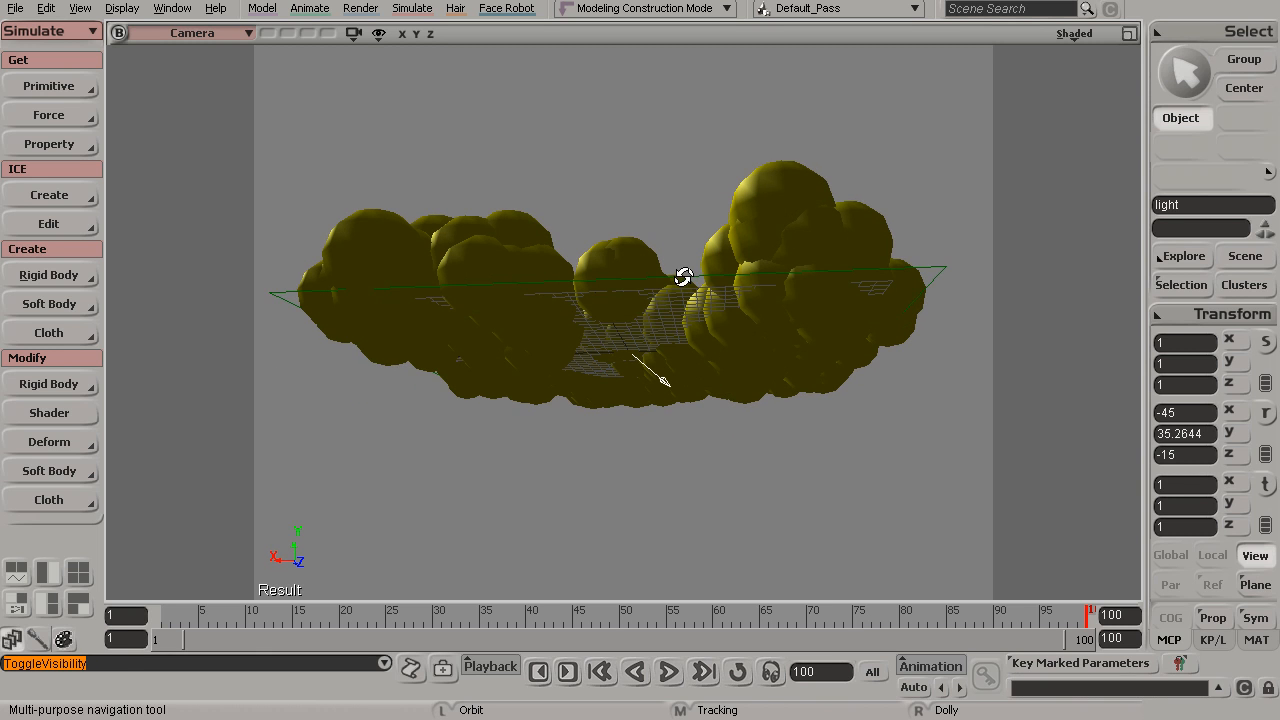
key("v")
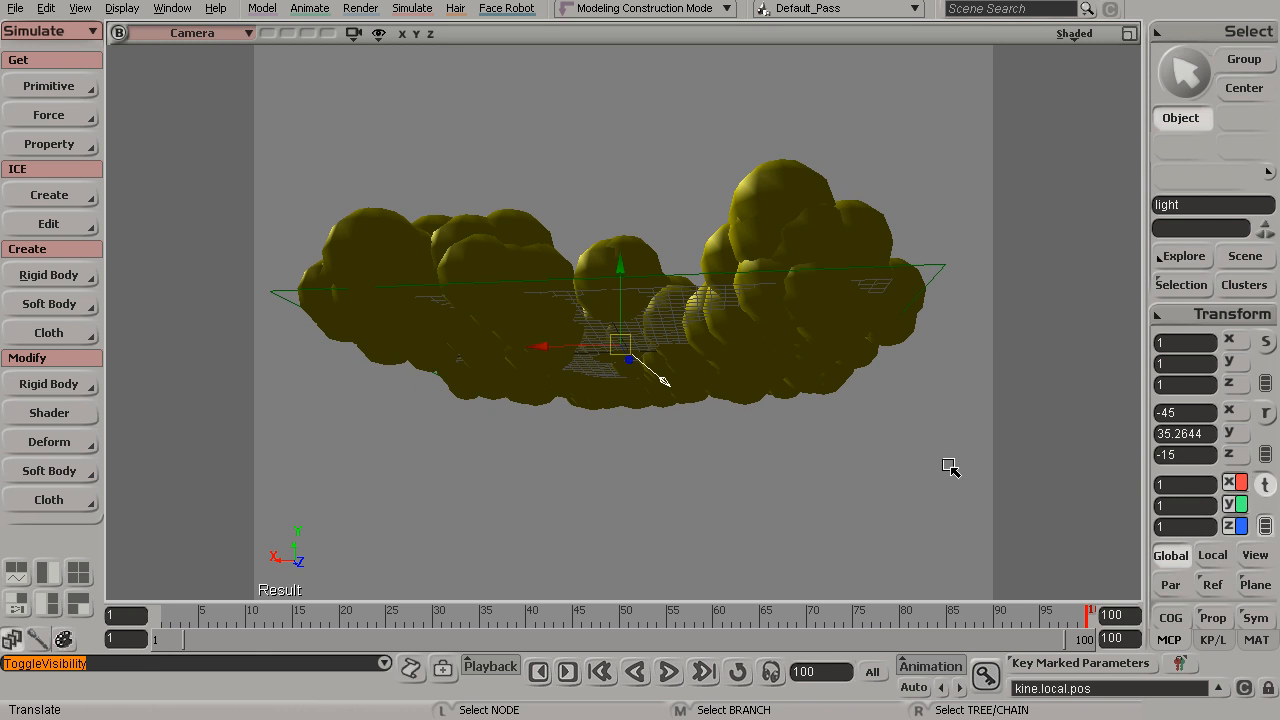
key("c")
left_click_drag(677, 363, 674, 400)
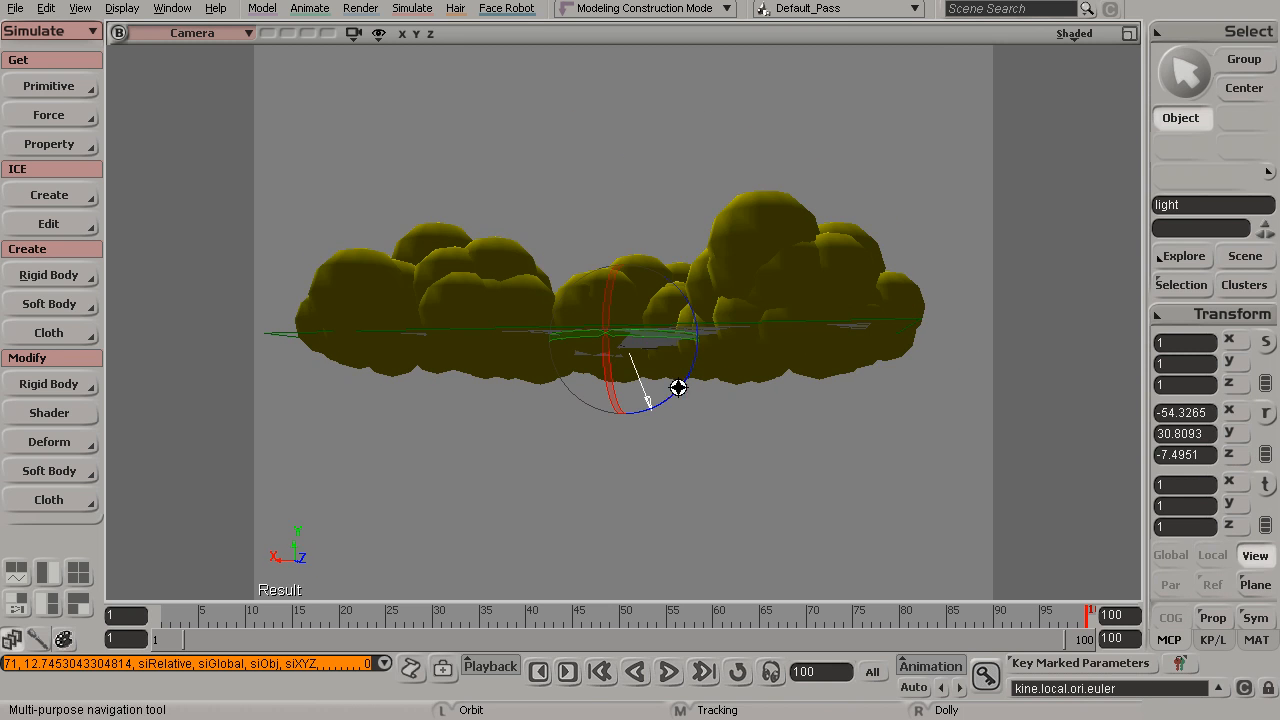
left_click_drag(674, 344, 664, 276)
key("s")
key("c")
left_click_drag(668, 358, 643, 360)
key("s")
left_click_drag(832, 207, 733, 390)
key("c")
key("s")
key("c")
mouse_move(663, 369)
left_mouse_down()
mouse_move(597, 360)
mouse_move(571, 457)
mouse_move(629, 180)
mouse_move(643, 200)
mouse_move(613, 188)
mouse_move(586, 206)
left_mouse_up()
key("s")
key("c")
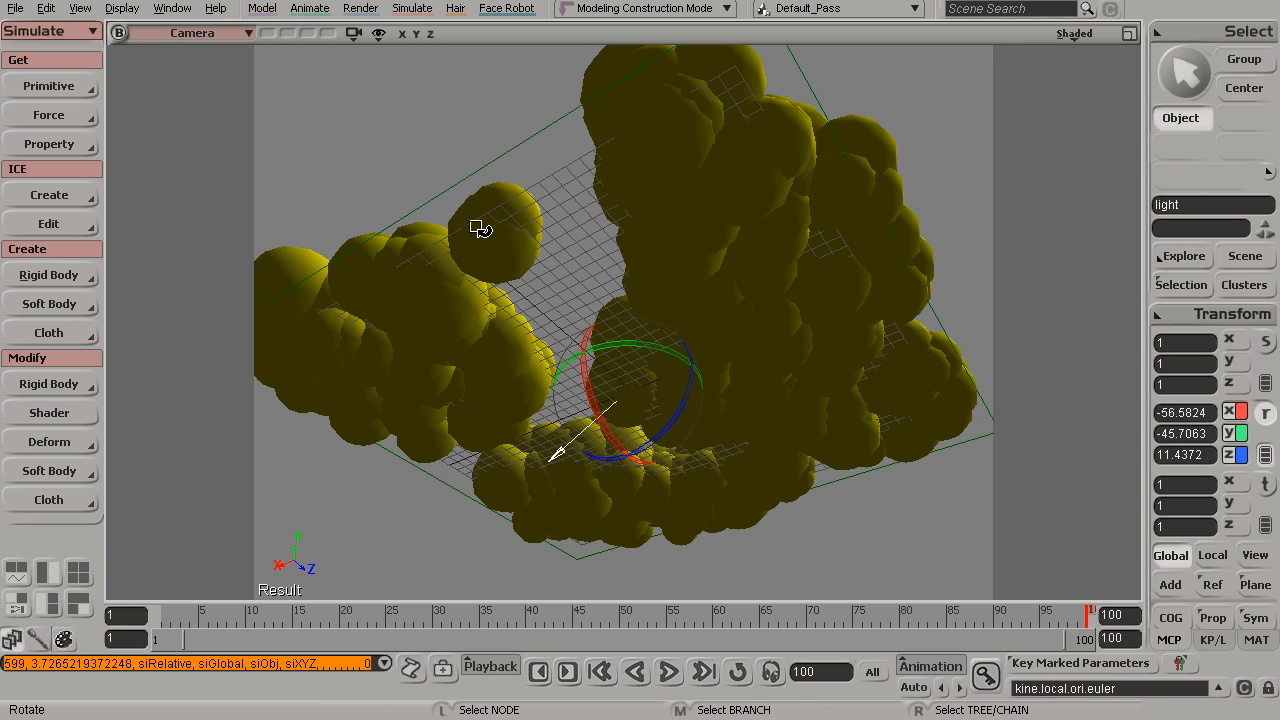
Open the light's properties and enable shadows on its soft_light shader
key("Return")
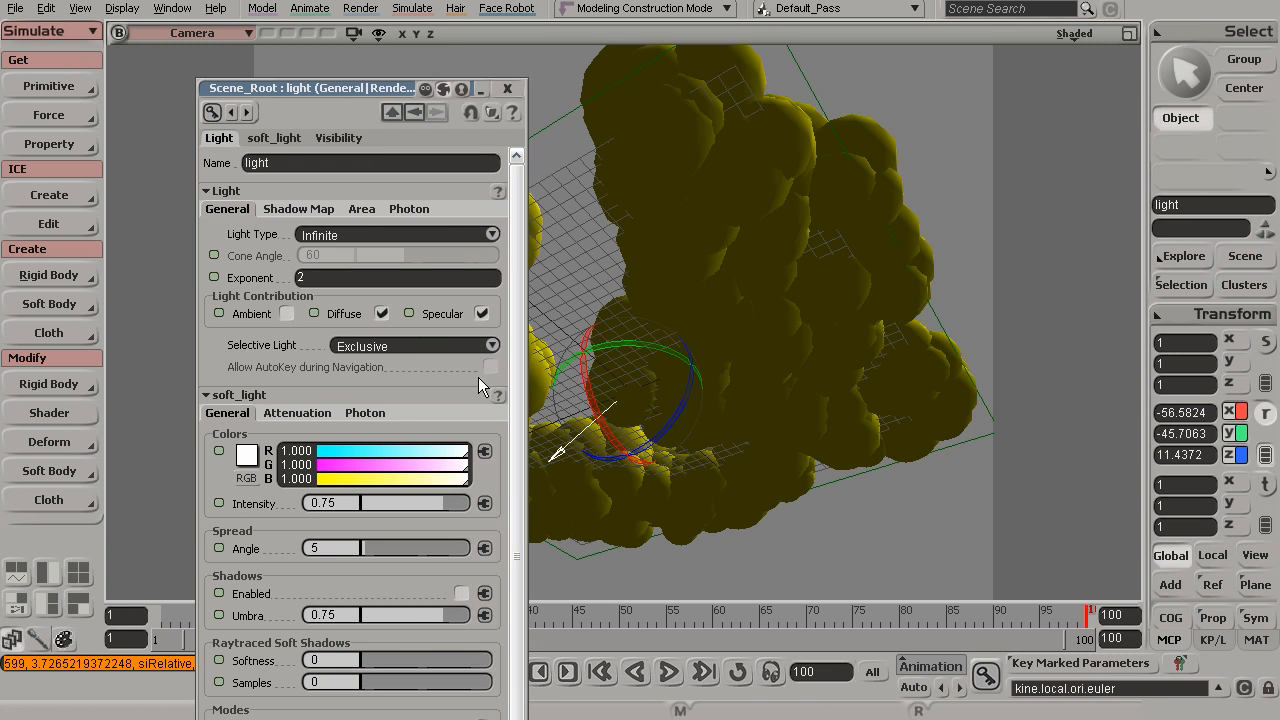
left_click(461, 594)
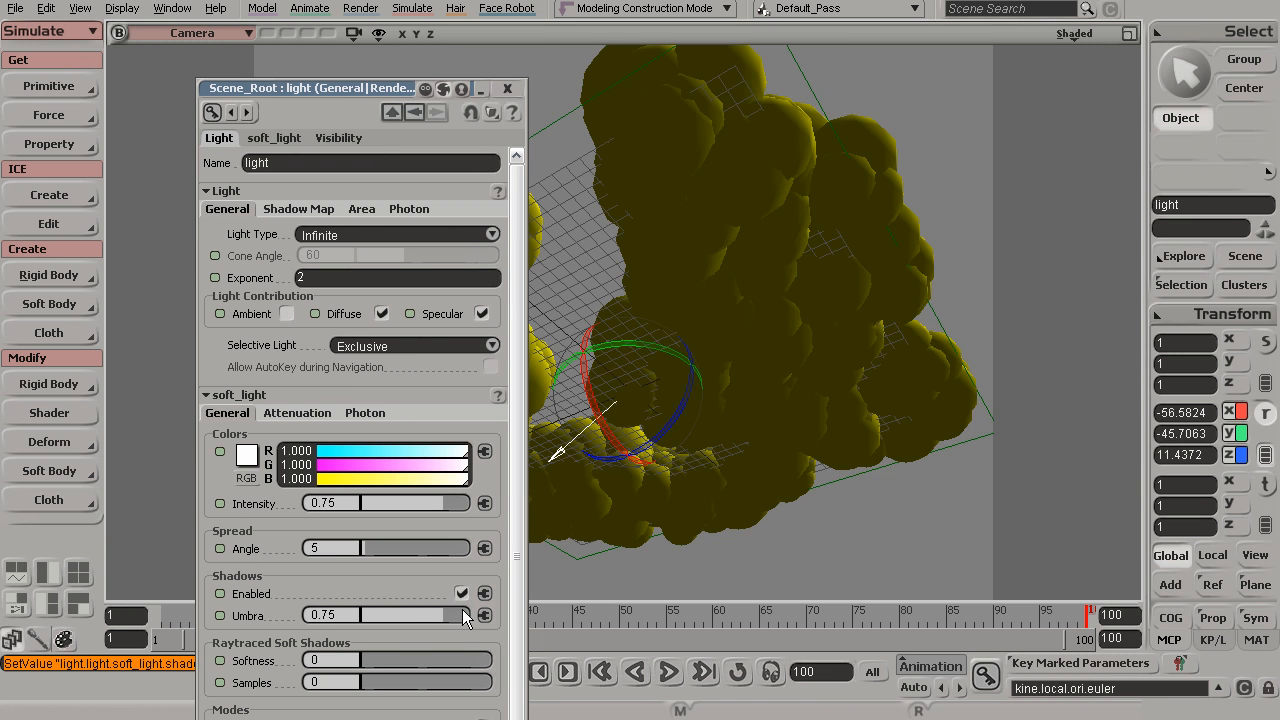
Collapse the light's property panel and draw a render region over the clouds to preview the shadows
double_click(347, 86)
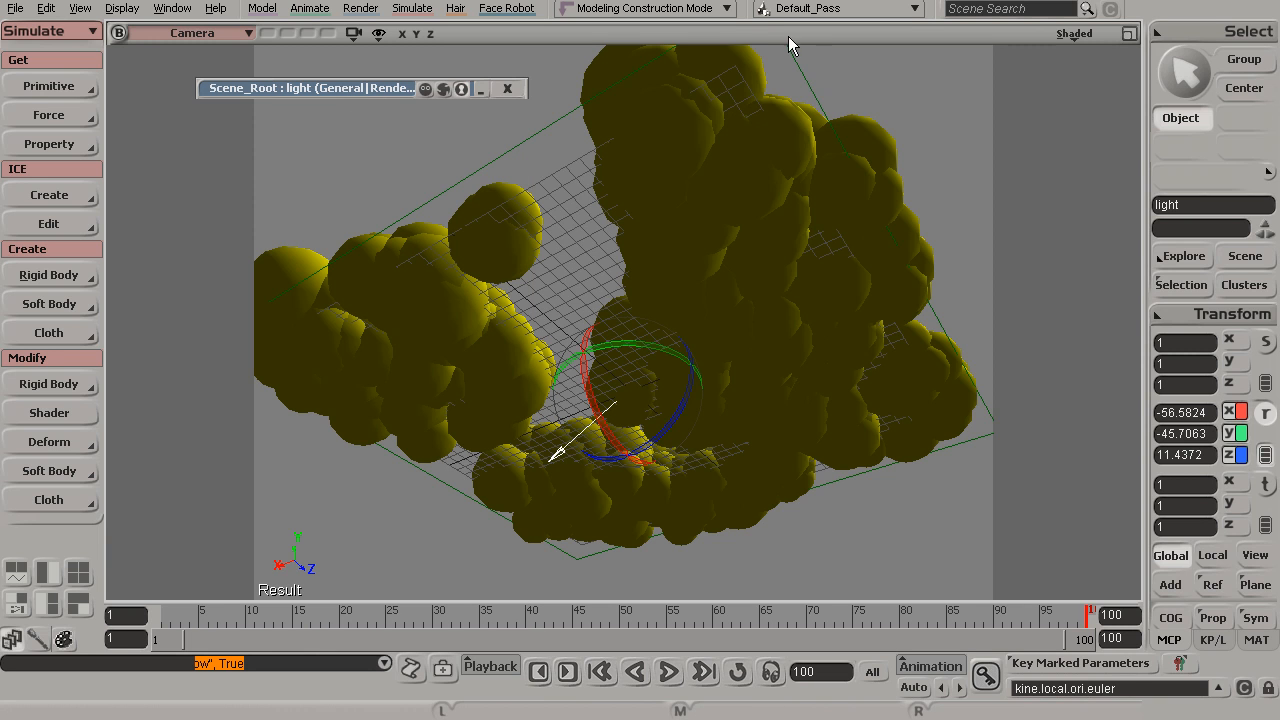
key("q")
mouse_move(952, 80)
left_mouse_down()
mouse_move(549, 537)
mouse_move(471, 560)
mouse_move(395, 556)
left_mouse_up()
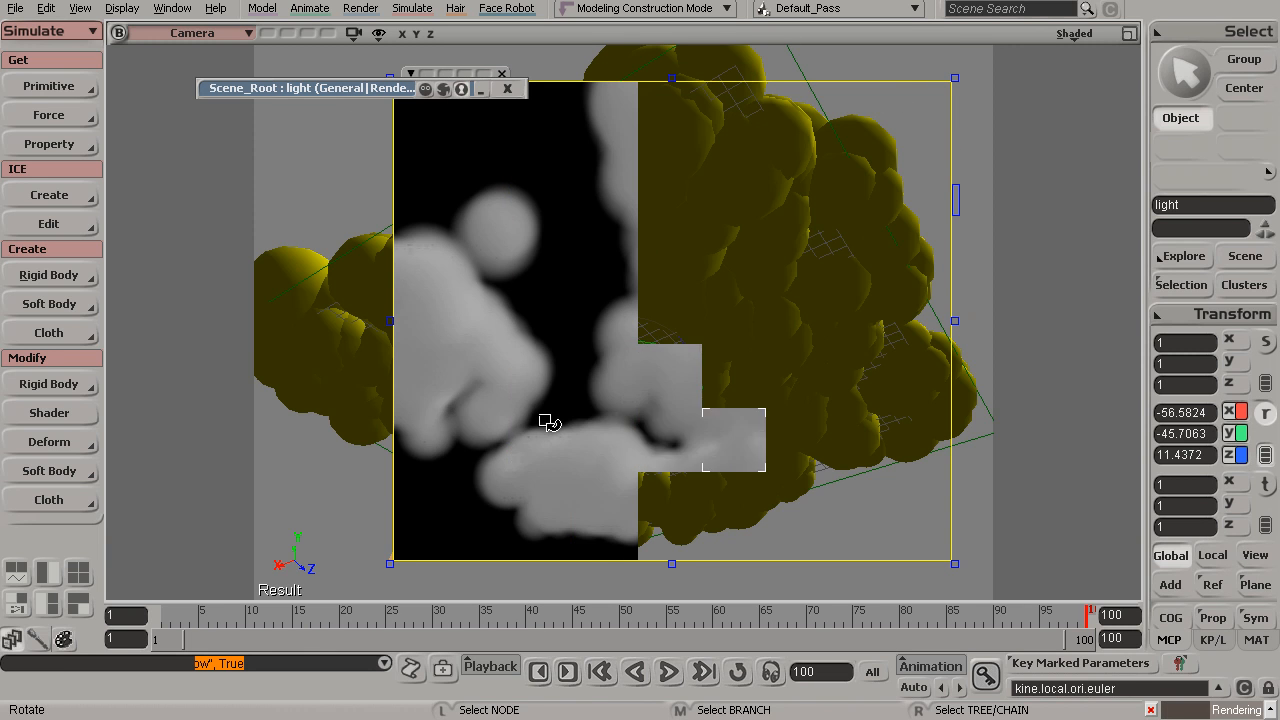
Set the soft_light shadow umbra to 0.6 and the light intensity to 1, then close the properties
left_click(315, 89)
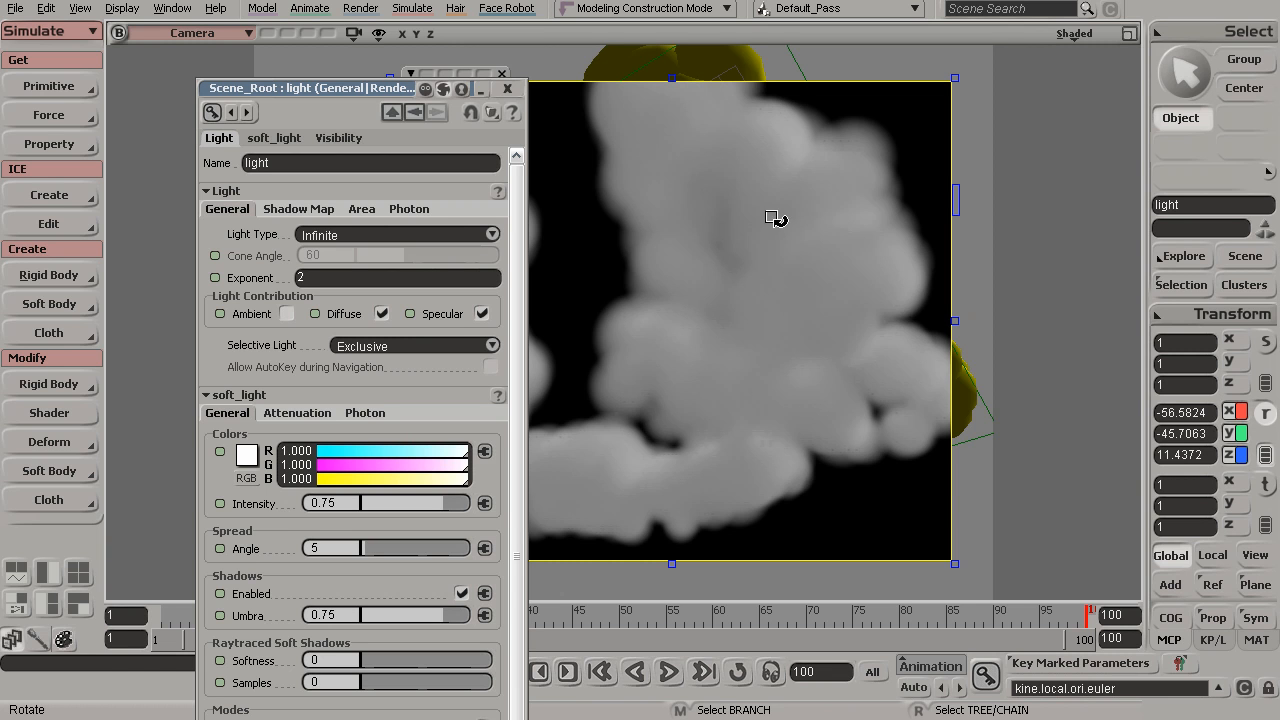
left_click(341, 615)
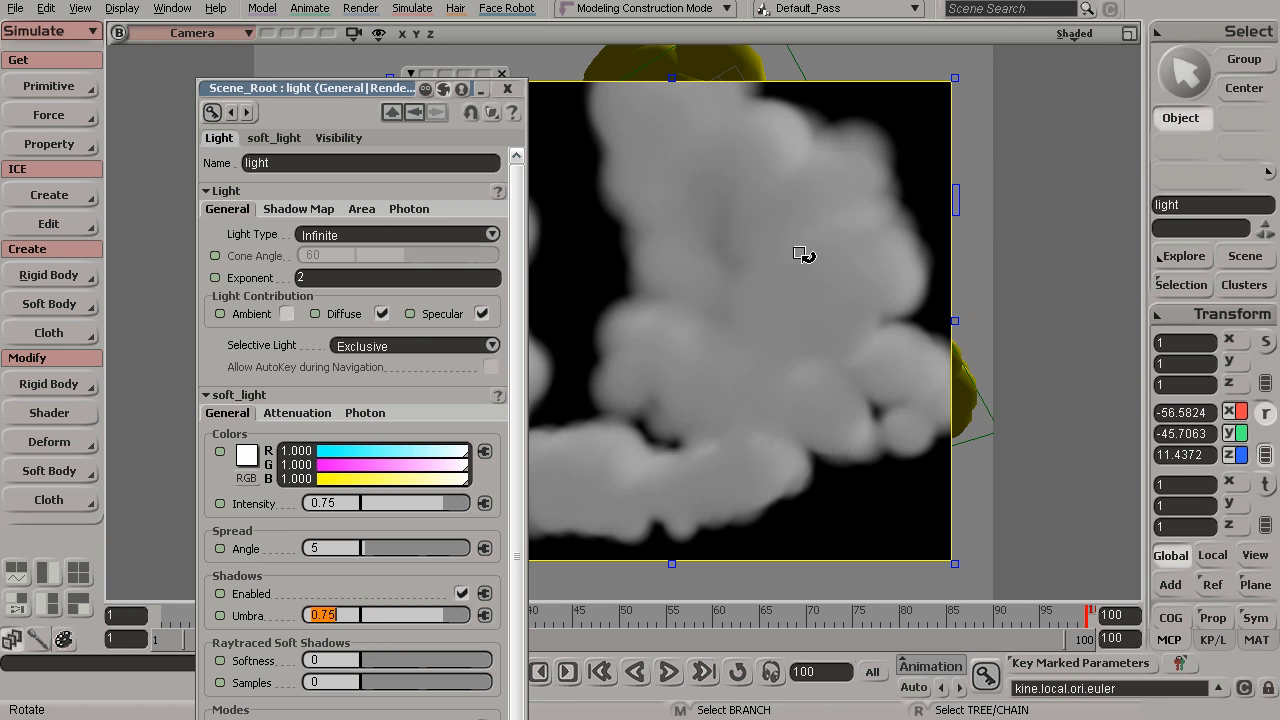
type("0")
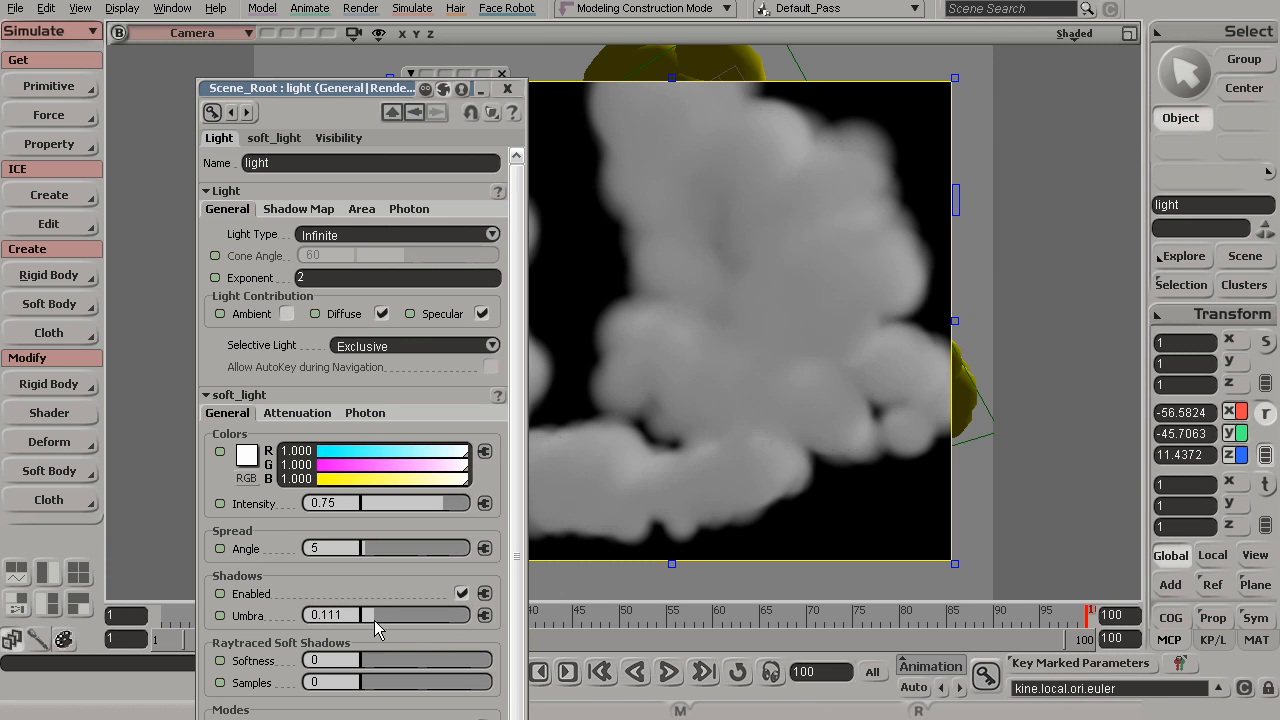
key("Return")
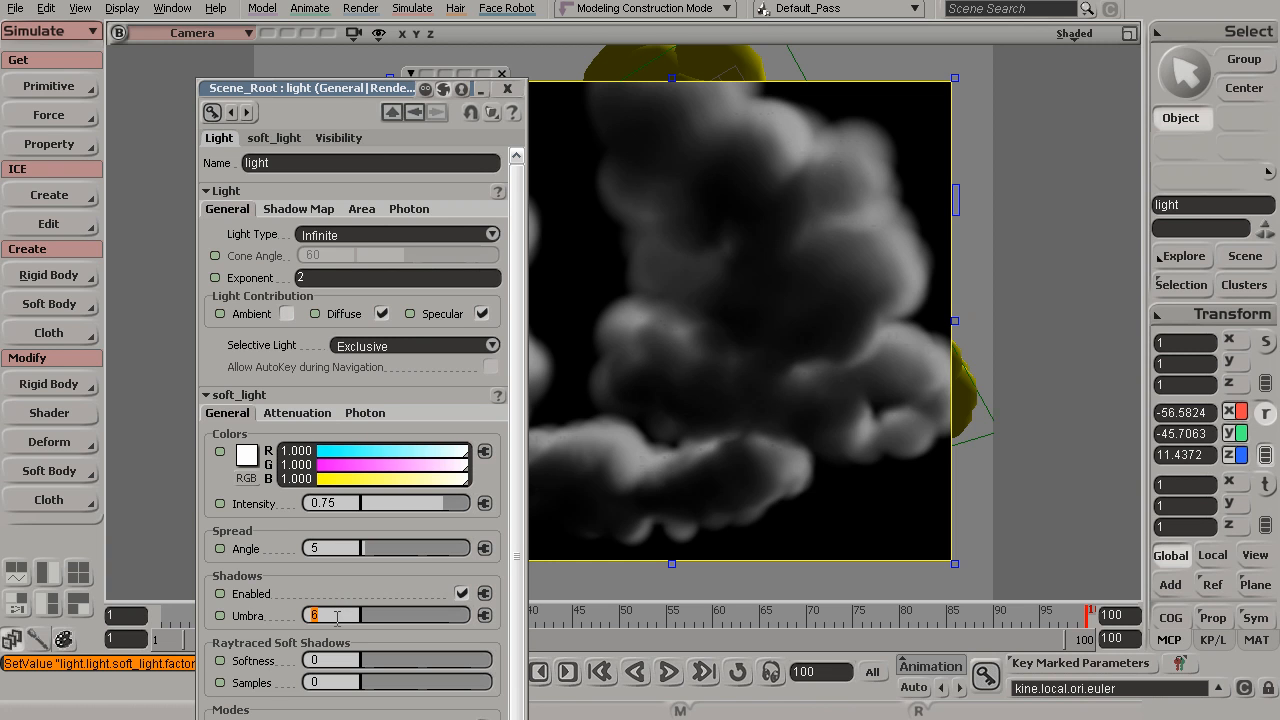
key("Return")
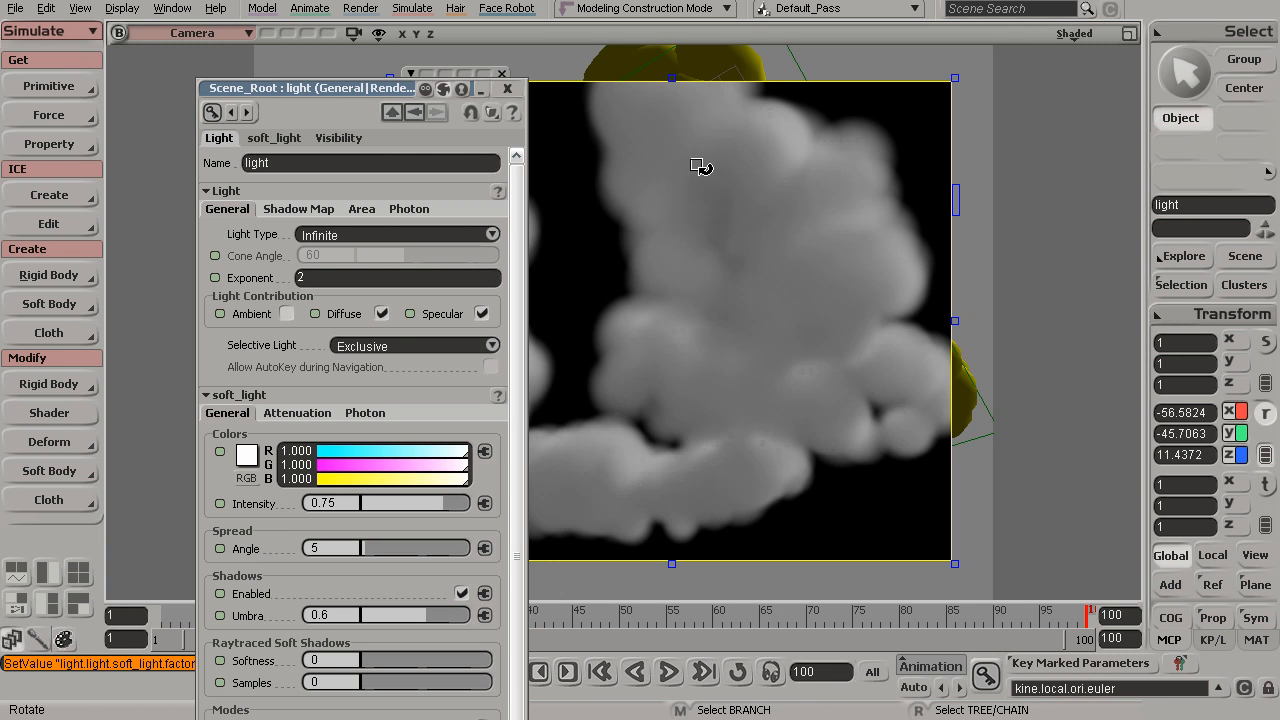
left_click_drag(452, 502, 470, 502)
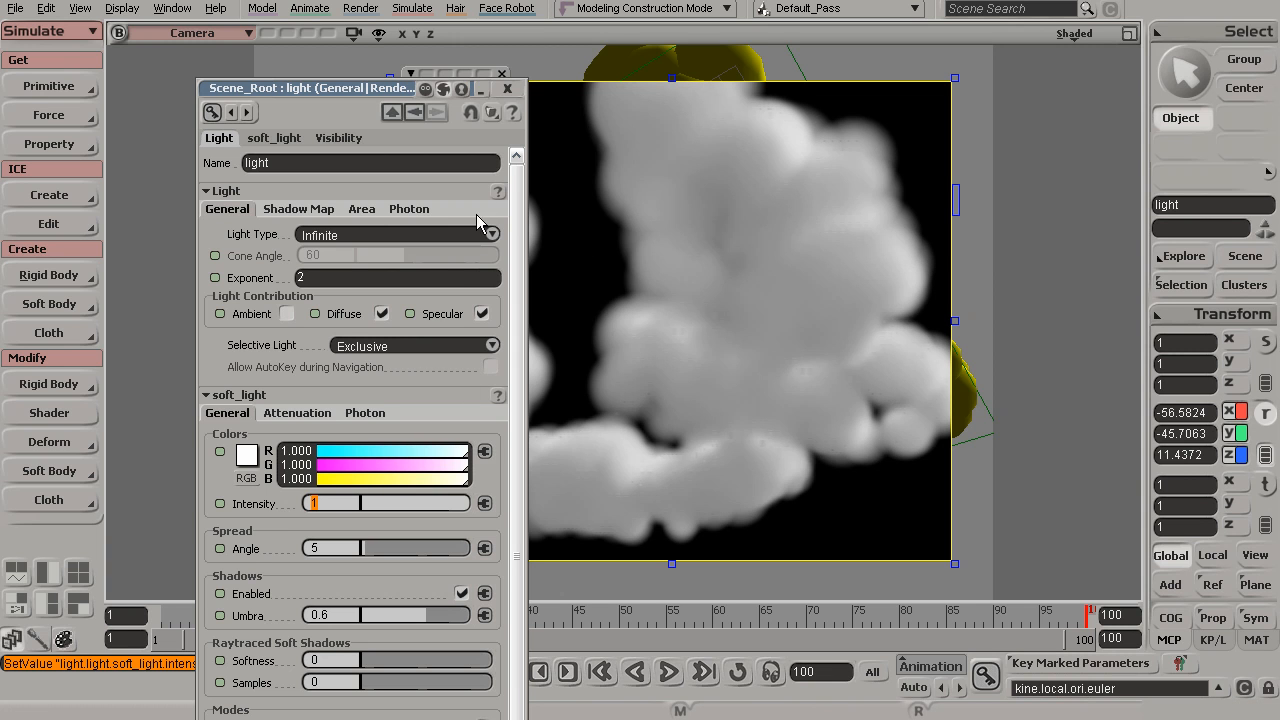
left_click(509, 91)
Redraw a render region across the whole cloud view to check the new lighting, then hide it
key("q")
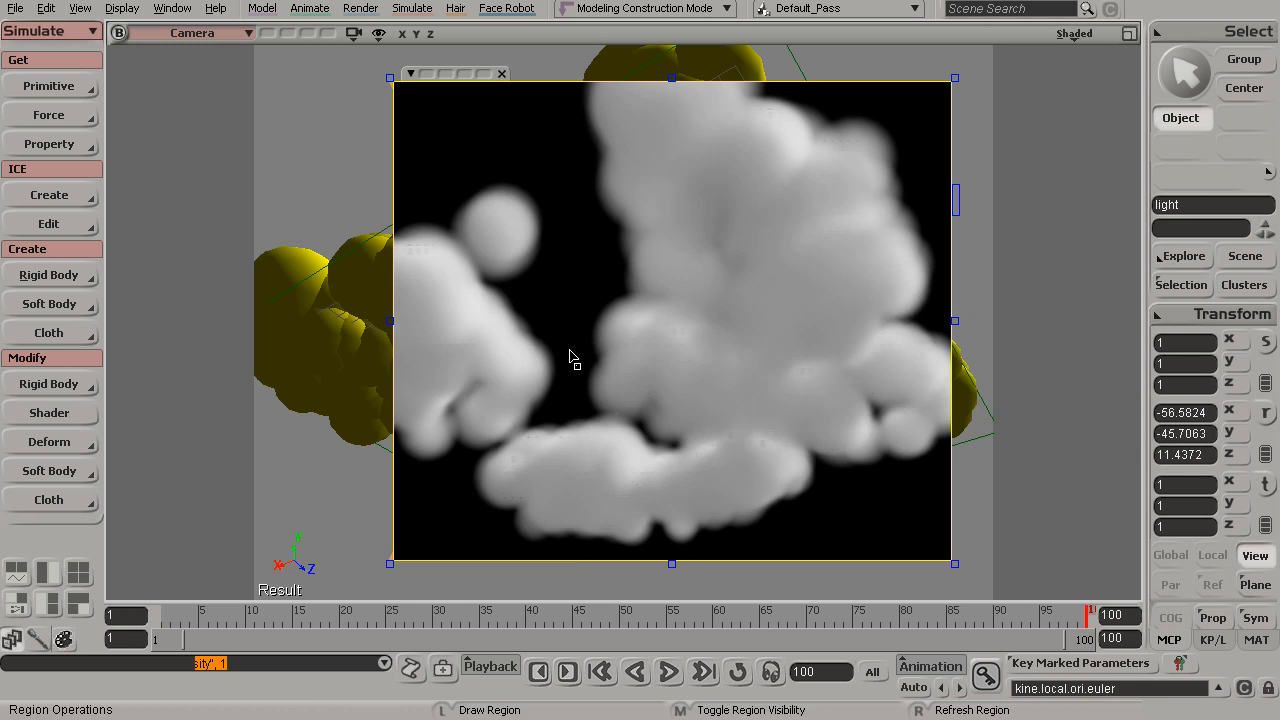
middle_click(569, 350)
key("q")
left_click_drag(266, 94, 989, 538)
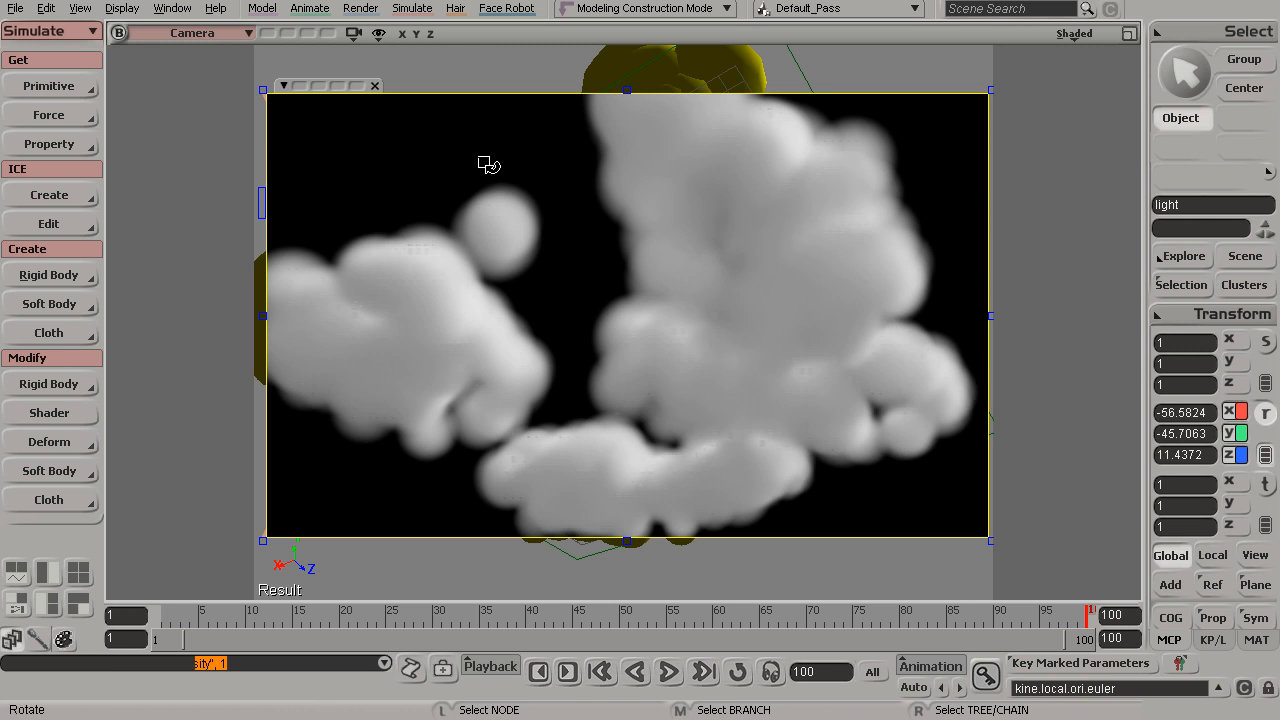
key("space")
key("q")
middle_click(591, 241)
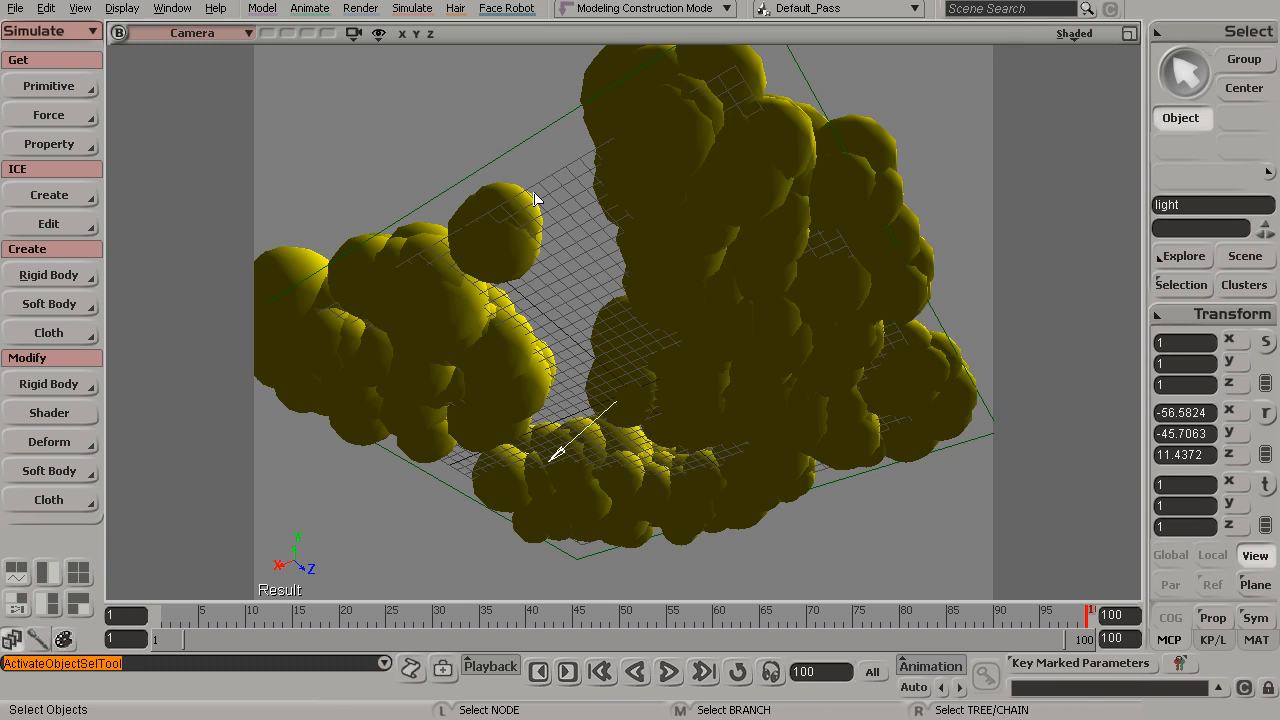
Create a polygon sphere and scale it uniformly to about 159 so it surrounds the scene
left_click(360, 135)
left_click(58, 86)
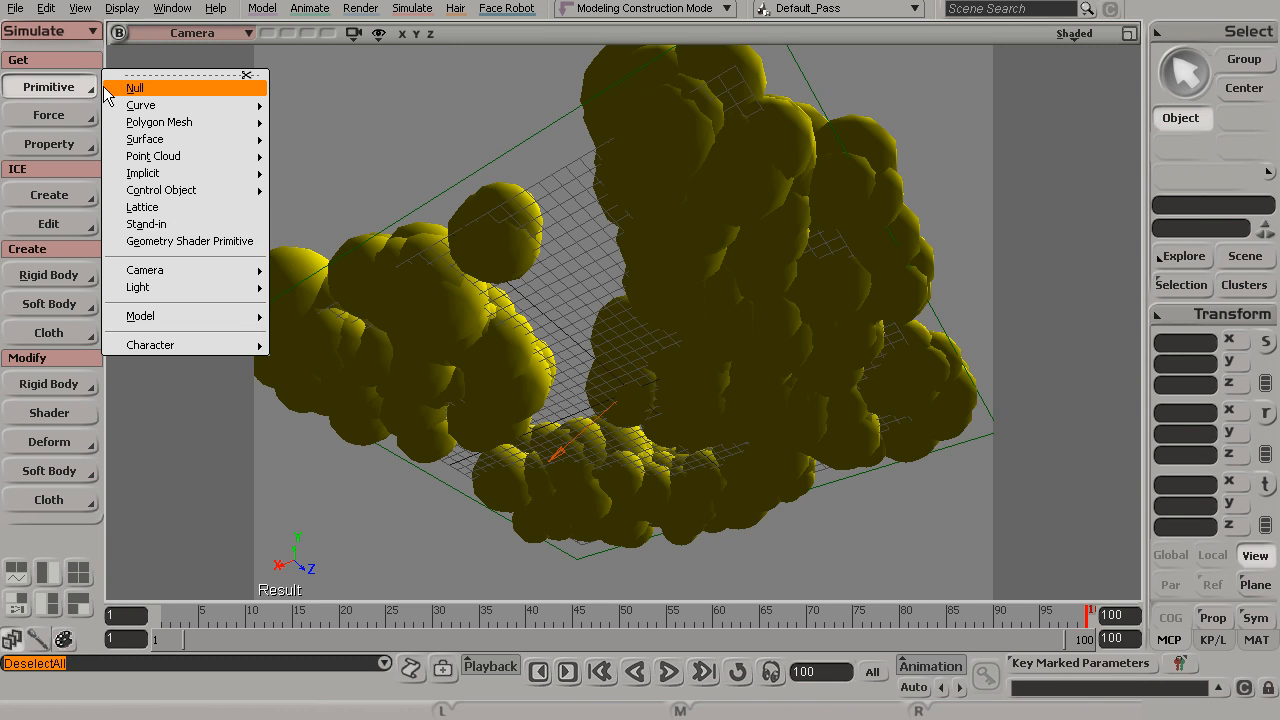
mouse_move(195, 127)
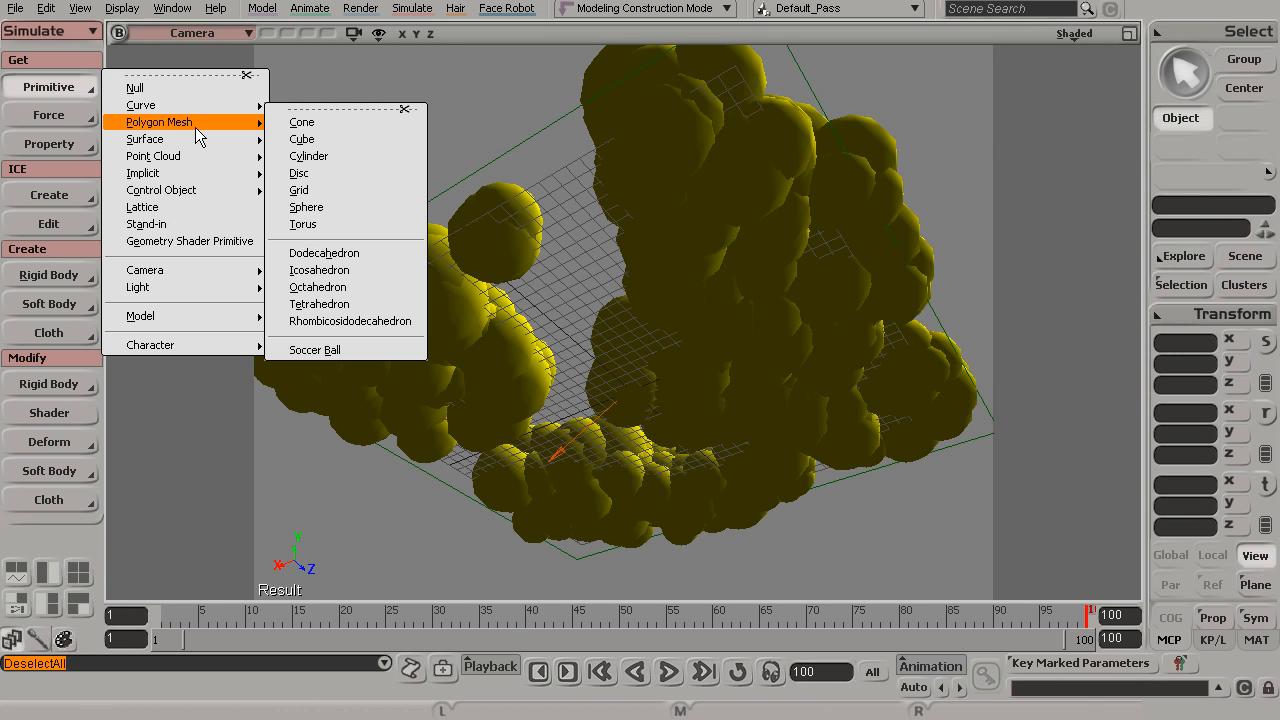
left_click(339, 208)
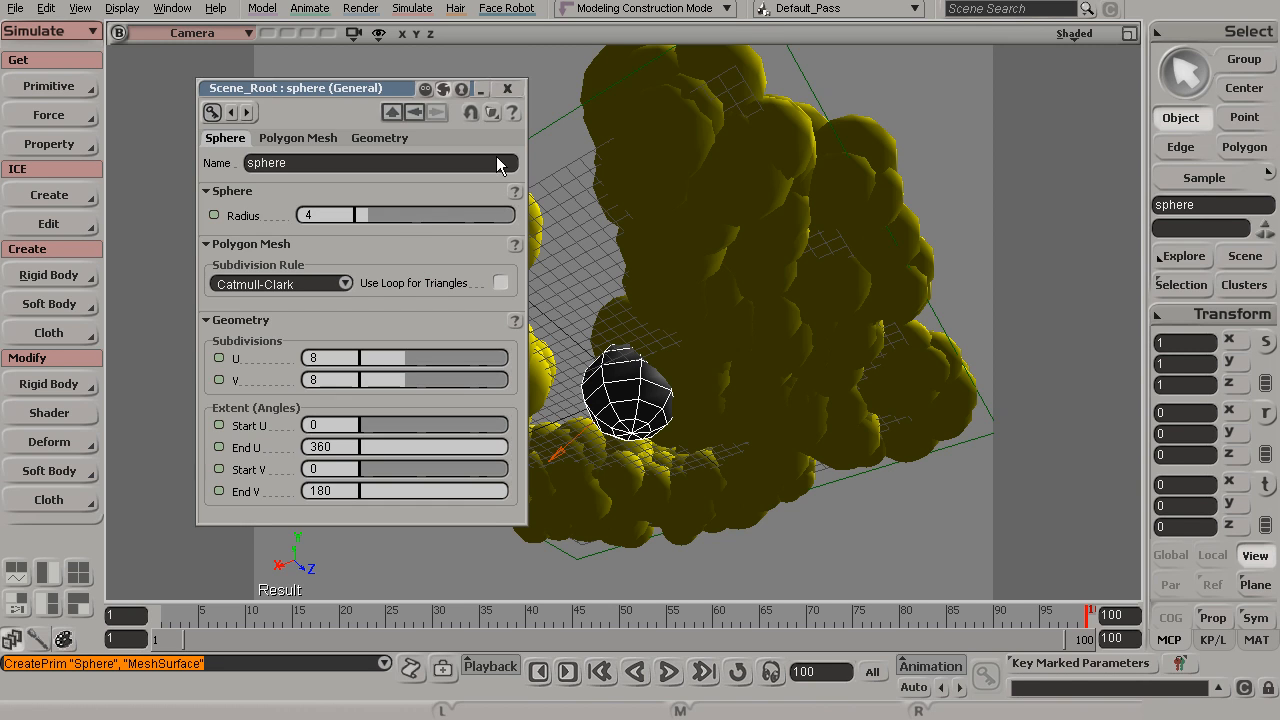
left_click(507, 89)
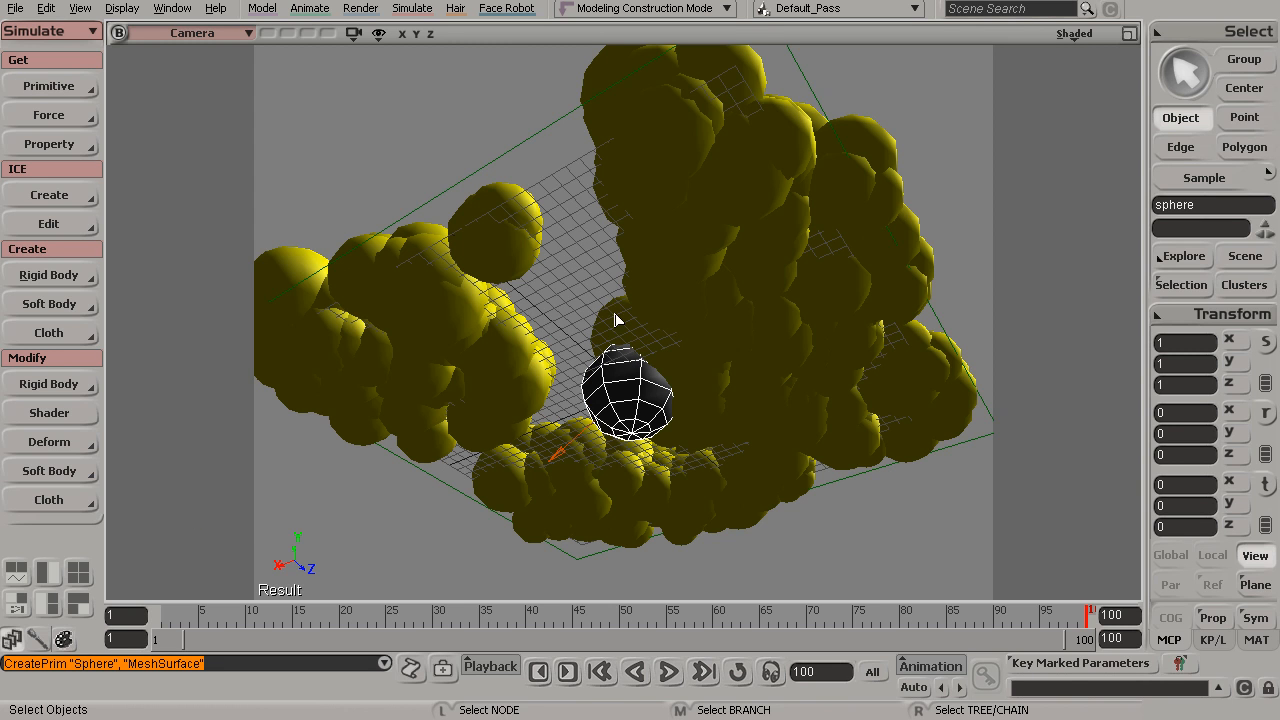
key("x")
left_click_drag(645, 395, 1268, 372)
left_click_drag(635, 391, 765, 390)
Assign a Constant material to the sphere and set its color to a blue of 0.447, 0.522, 0.698
left_click(262, 8)
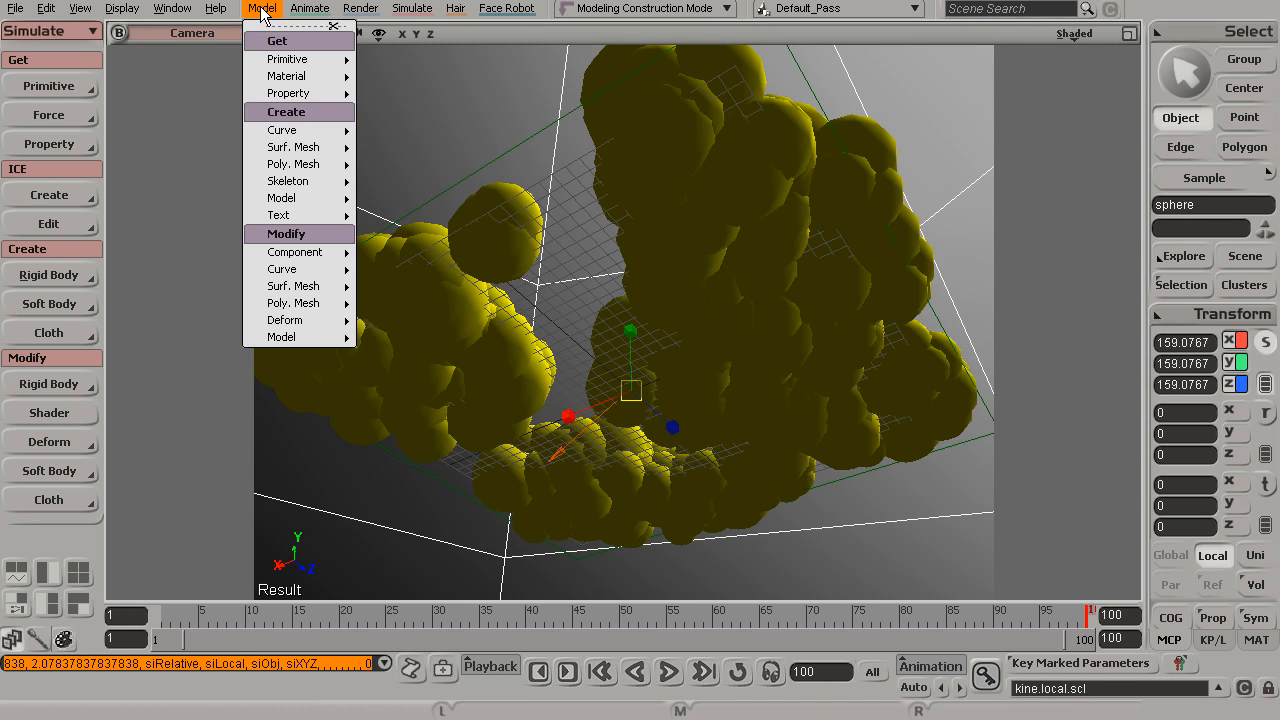
mouse_move(296, 96)
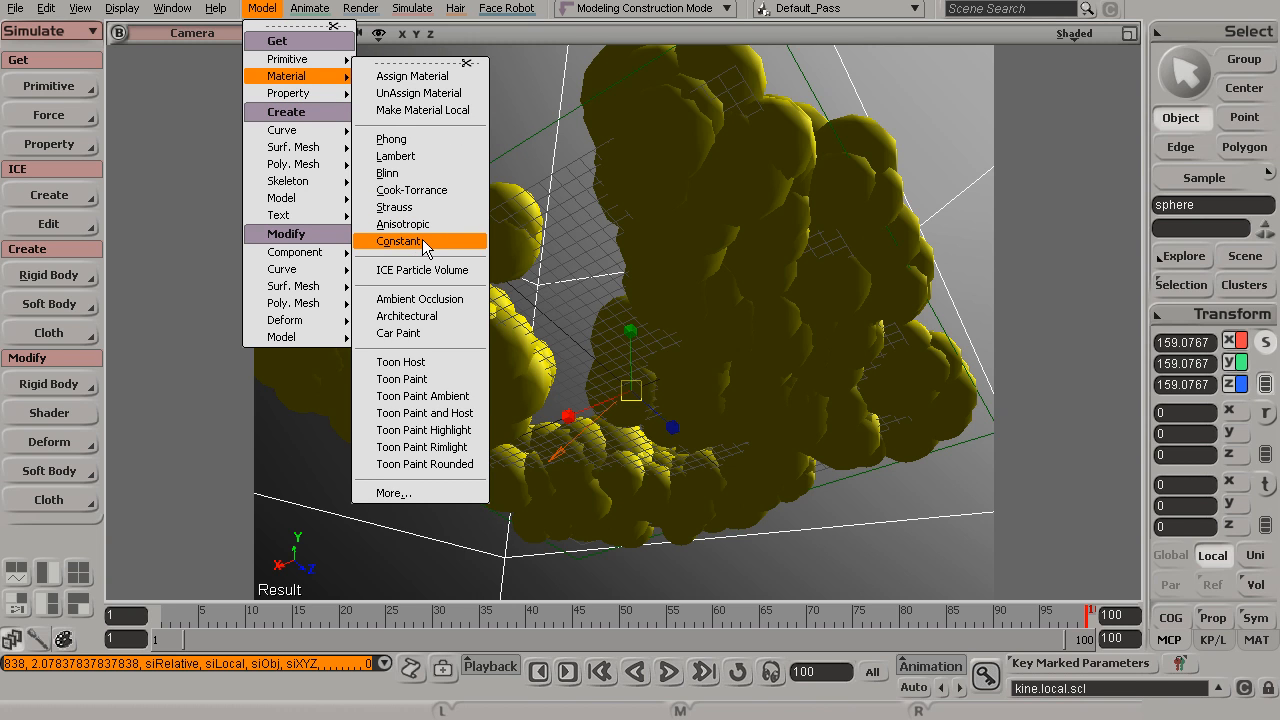
left_click(422, 241)
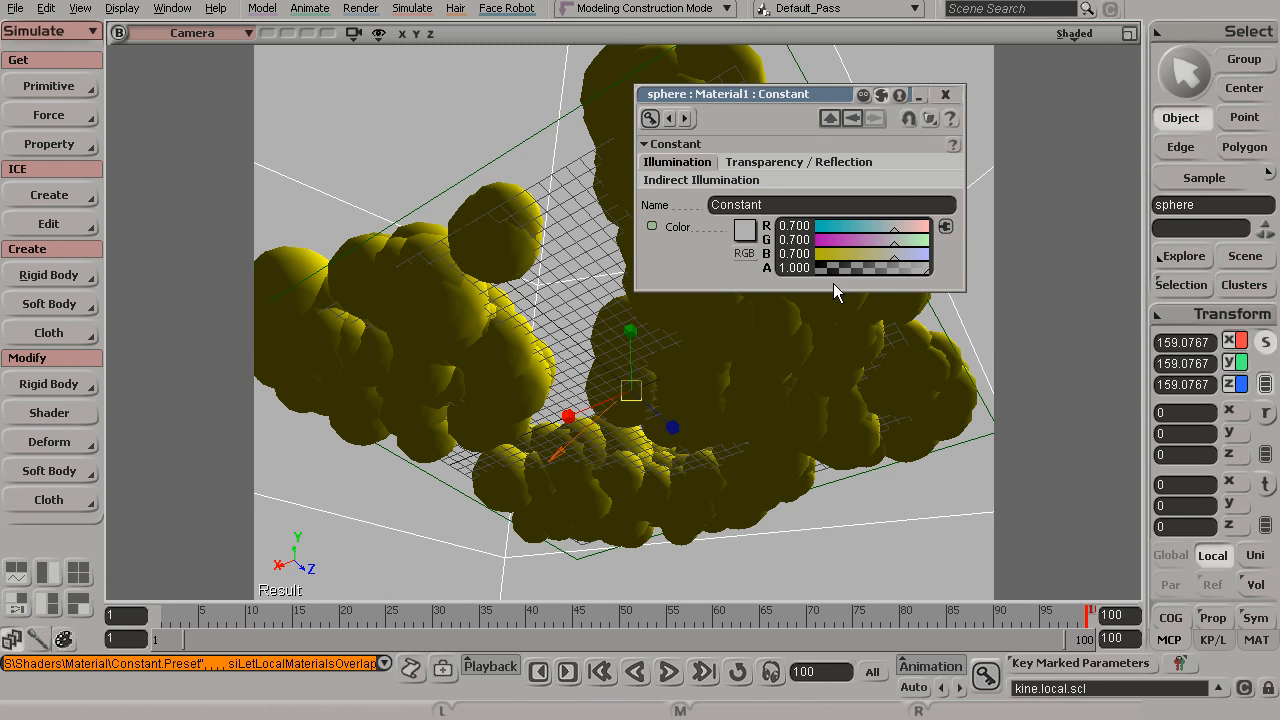
left_click(745, 230)
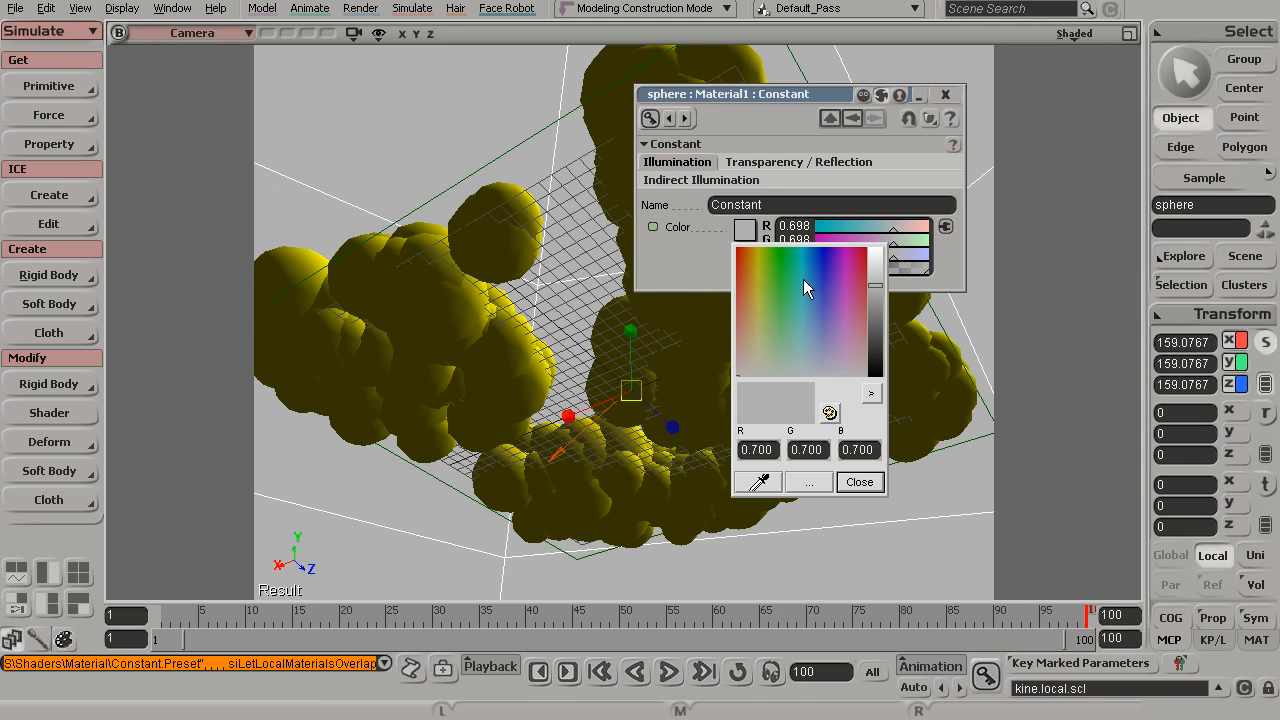
left_click_drag(830, 286, 817, 331)
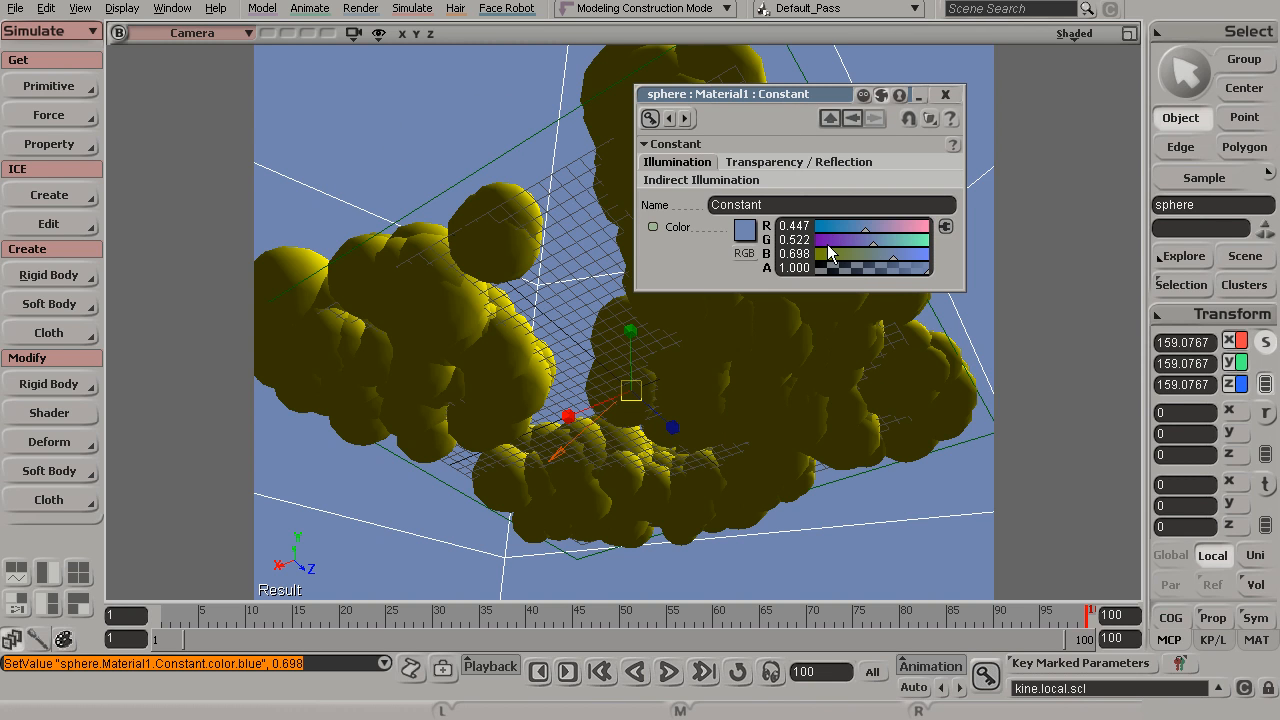
left_click(945, 94)
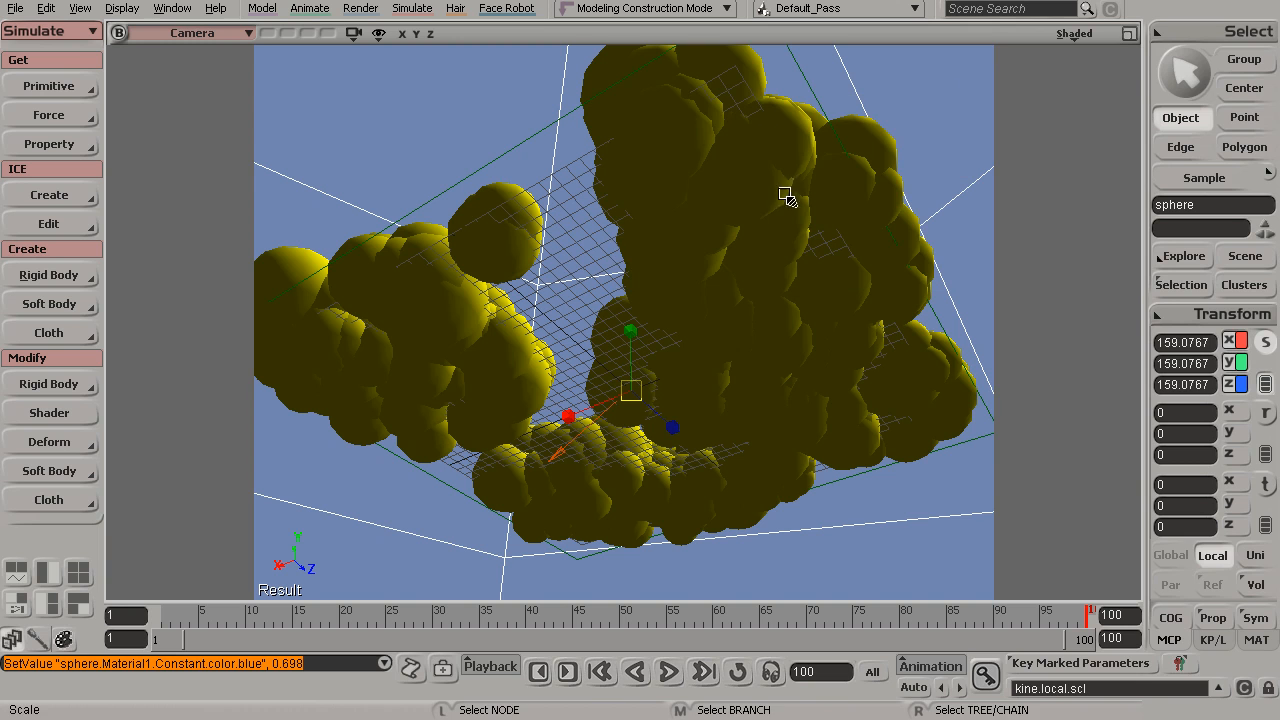
Draw a render region to preview the clouds against the blue sphere, then hide it
left_click_drag(412, 118, 768, 382)
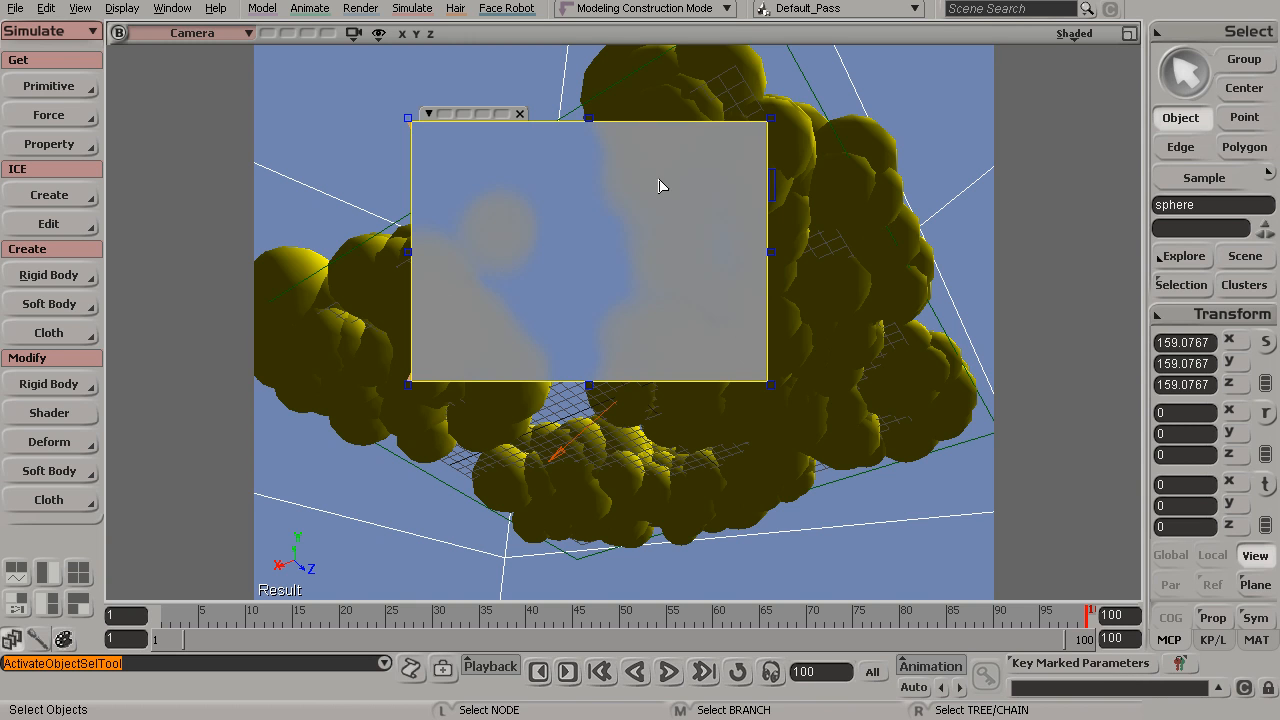
left_click_drag(349, 127, 901, 376)
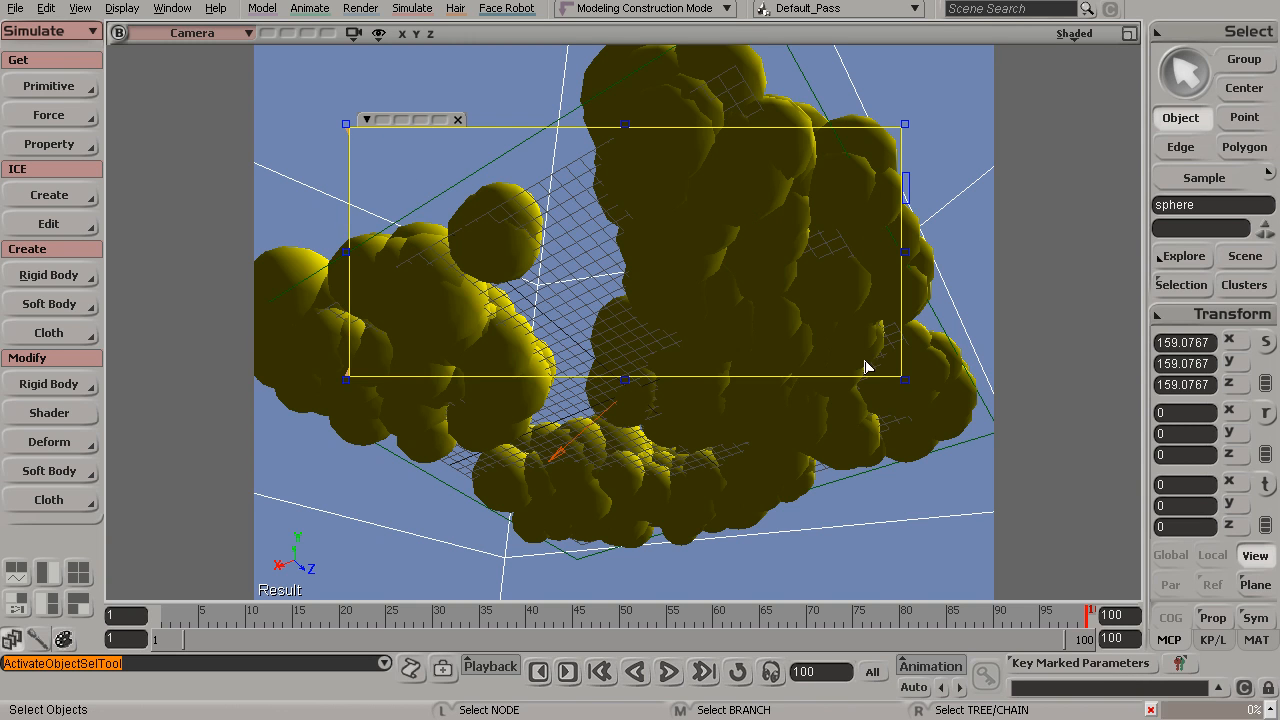
key("q")
middle_click(735, 309)
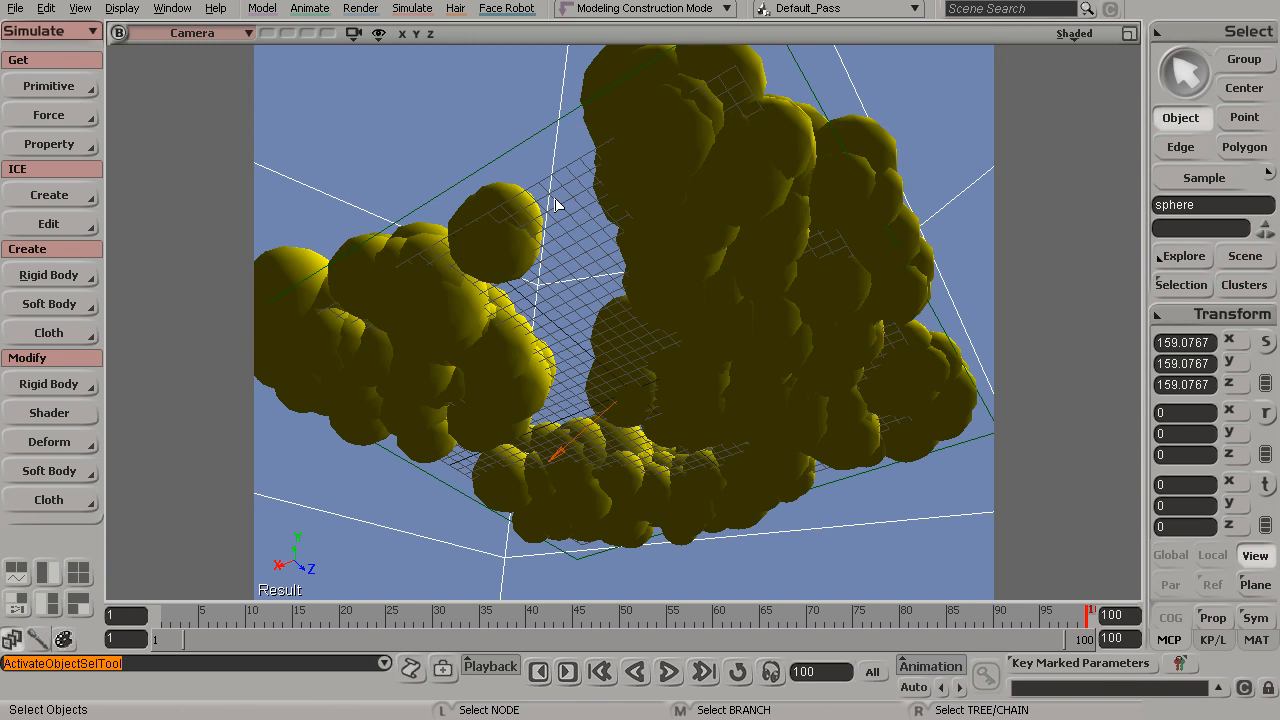
Select the sphere and turn off its shadow caster option in its rendering visibility settings
left_click_drag(562, 165, 560, 164)
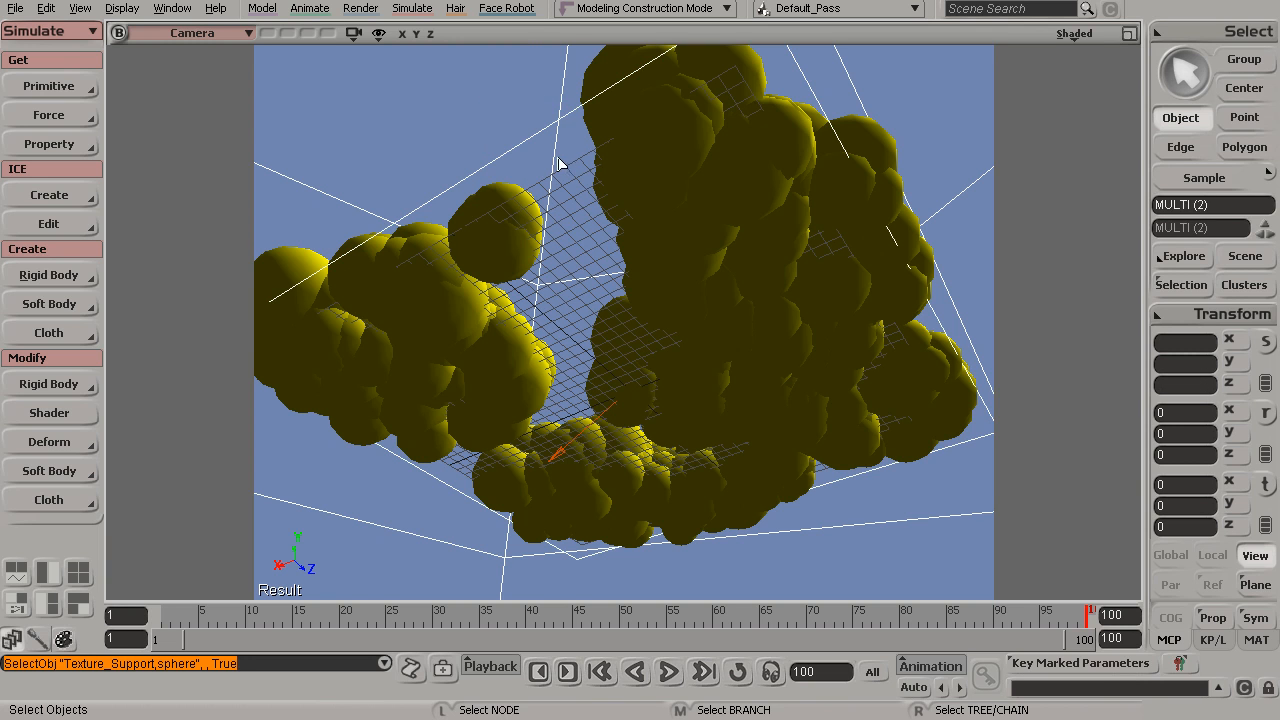
left_click(507, 135)
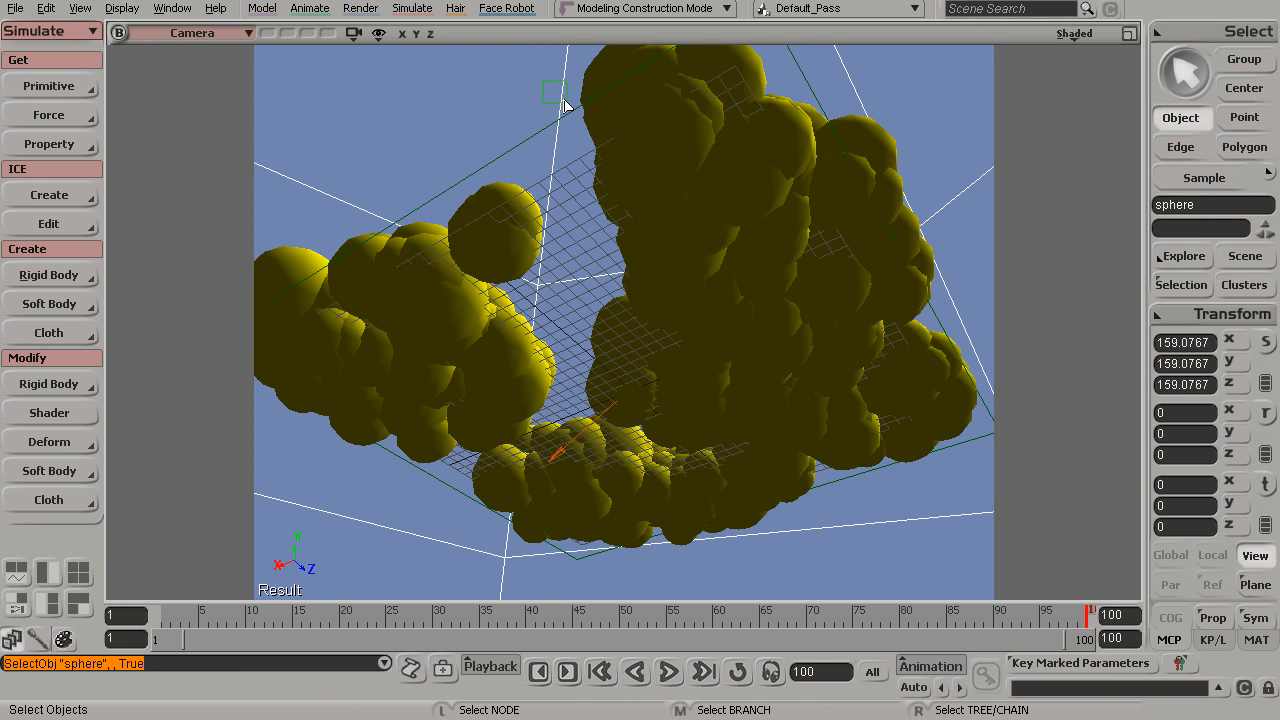
left_click(563, 455)
left_click(465, 101)
left_click(1184, 286)
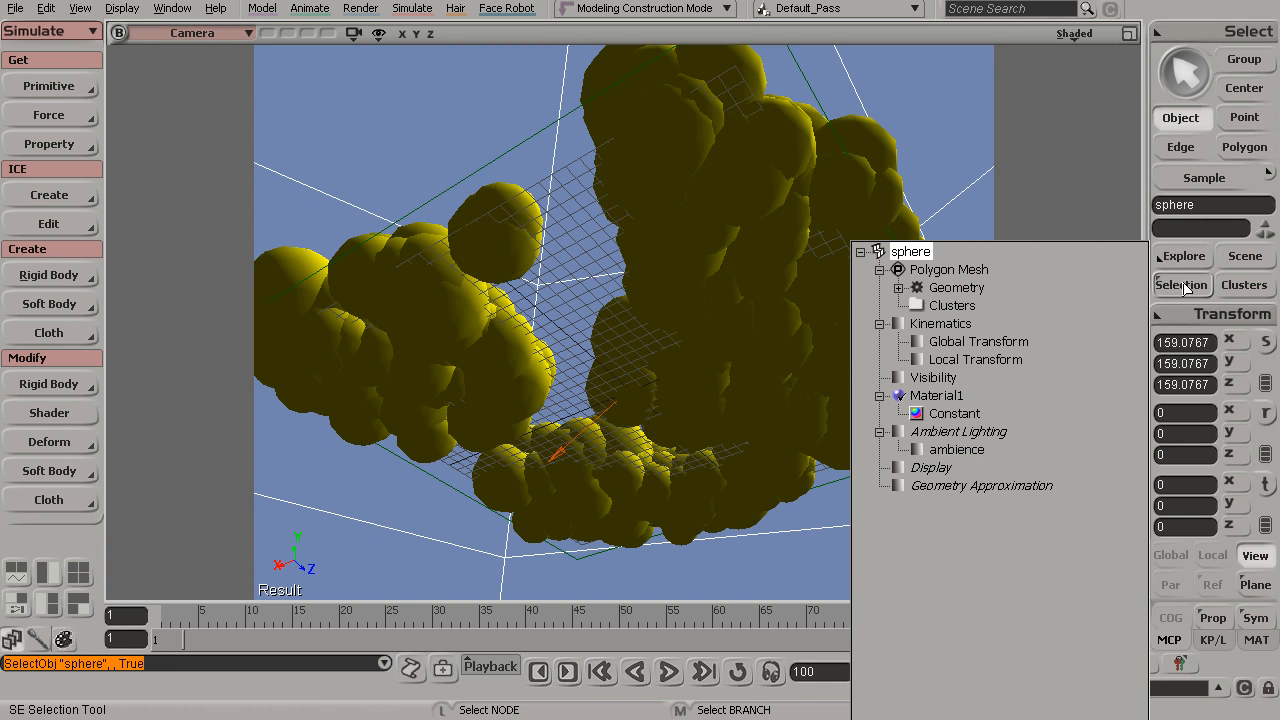
left_click(932, 380)
left_click(902, 384)
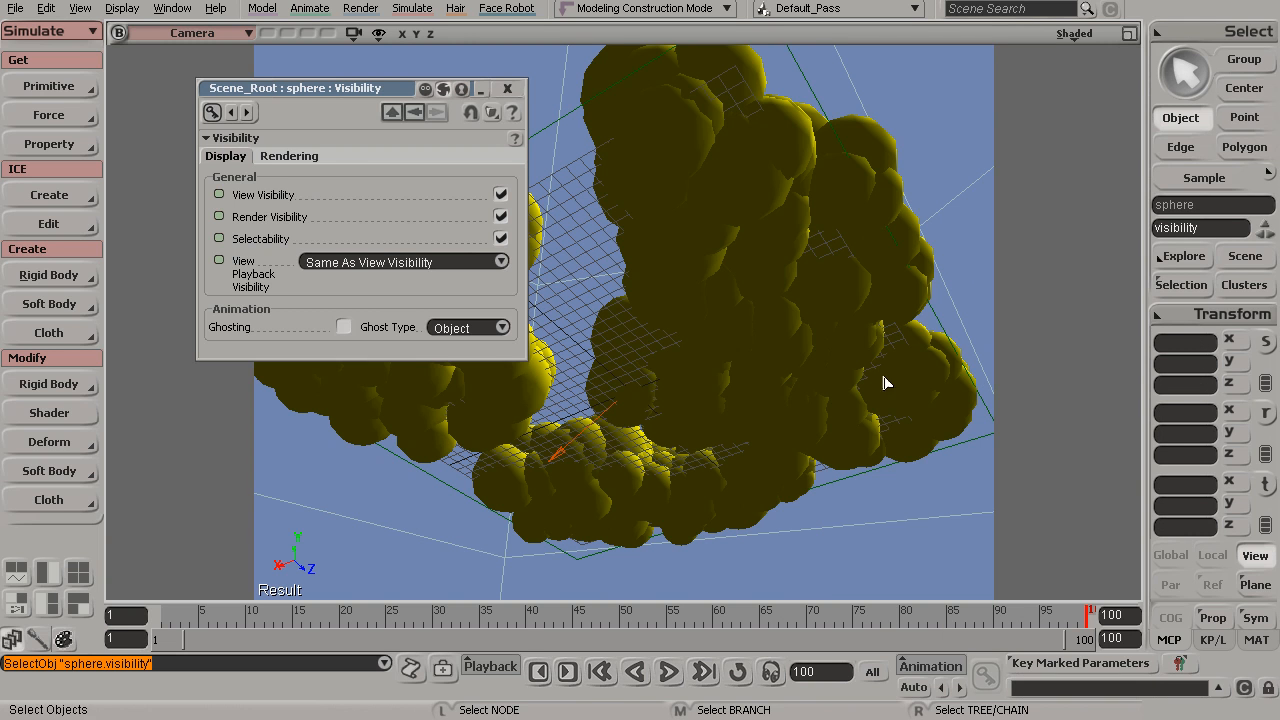
left_click(280, 160)
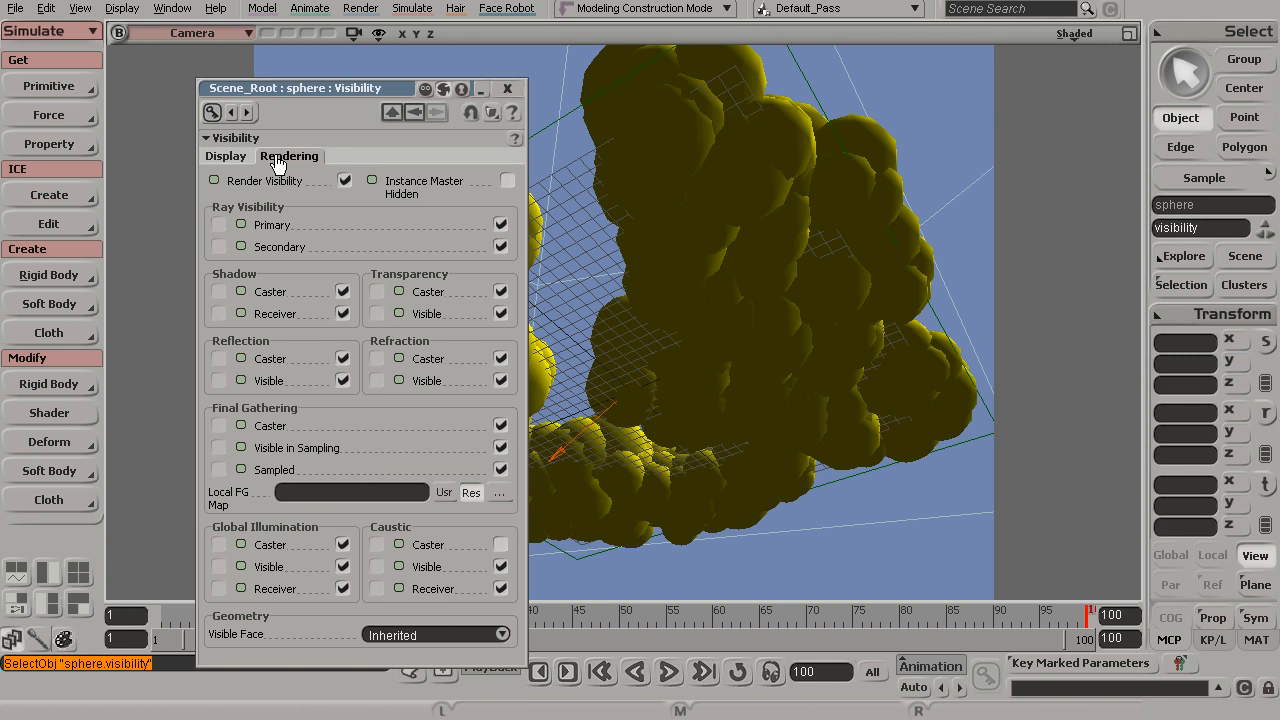
left_click(343, 292)
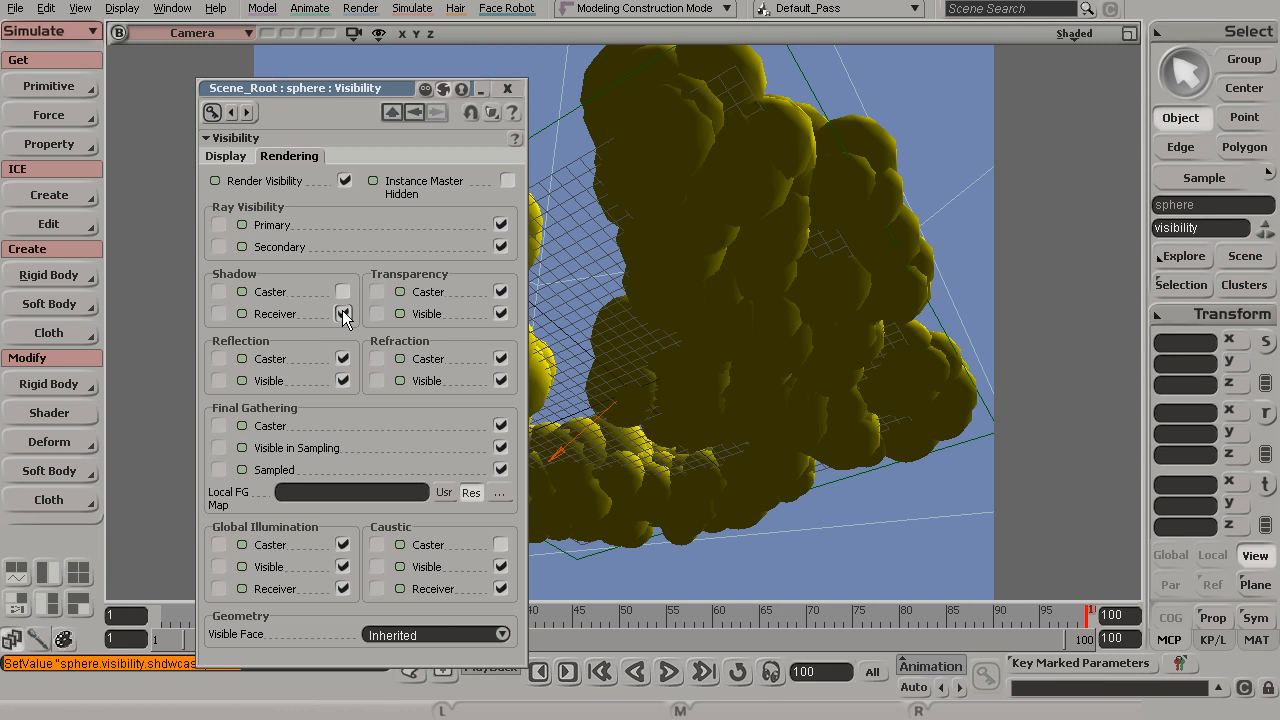
left_click(507, 88)
Preview the clouds with a render region now that the sphere casts no shadows, then hide it
key("q")
left_click_drag(381, 91, 795, 456)
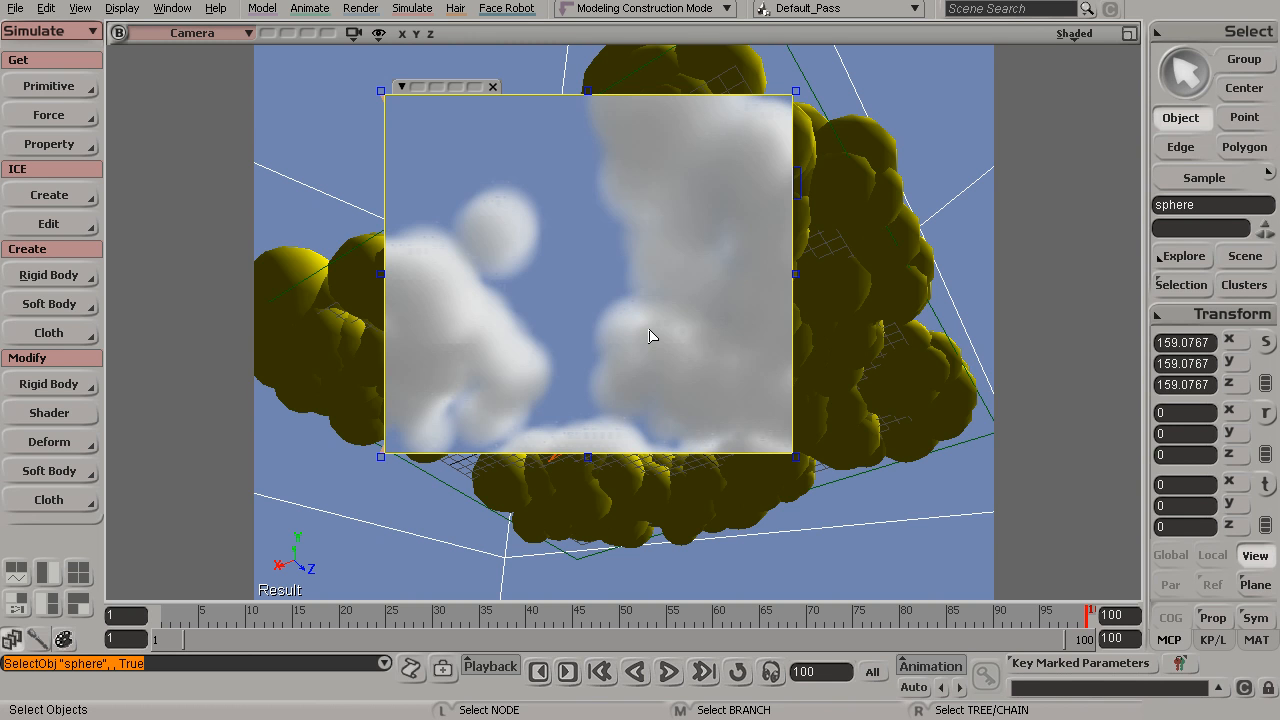
key("q")
middle_click(677, 295)
Adjust the camera view and draw a render region over the full frame to preview the scene
key("s")
mouse_move(679, 300)
left_mouse_down()
mouse_move(686, 318)
mouse_move(674, 291)
left_mouse_up()
key("space")
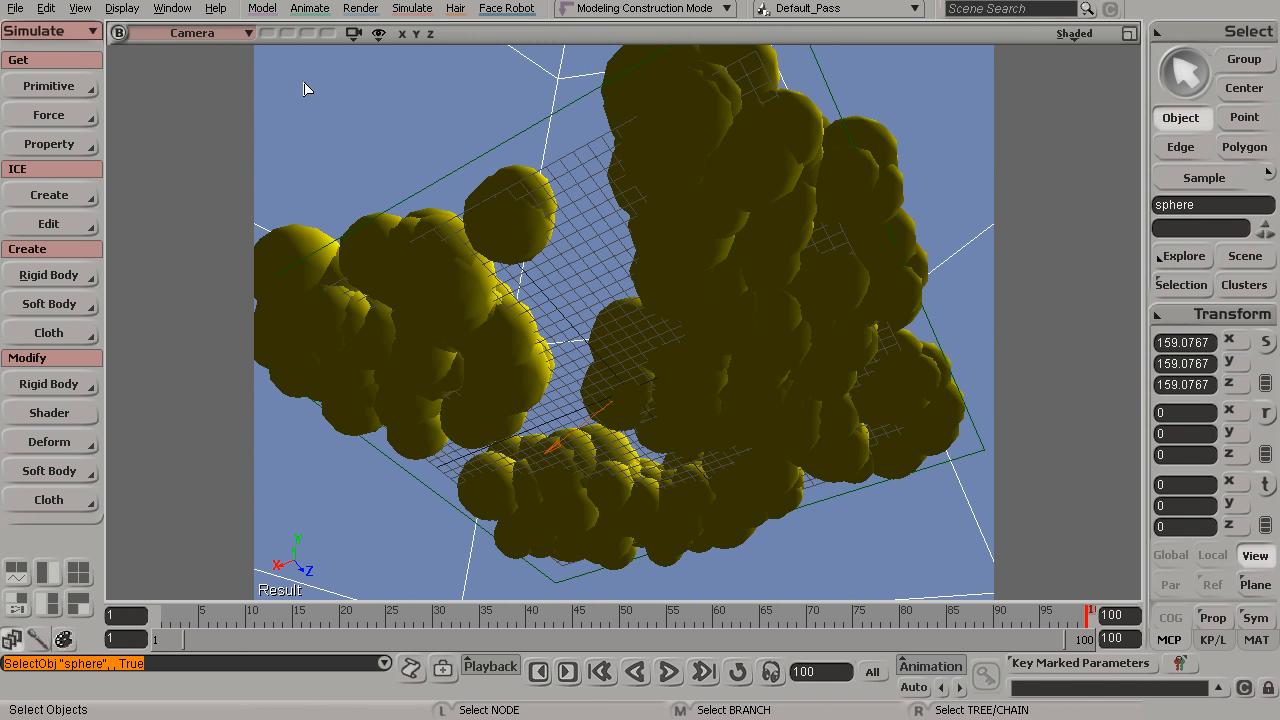
key("q")
left_click_drag(300, 86, 957, 543)
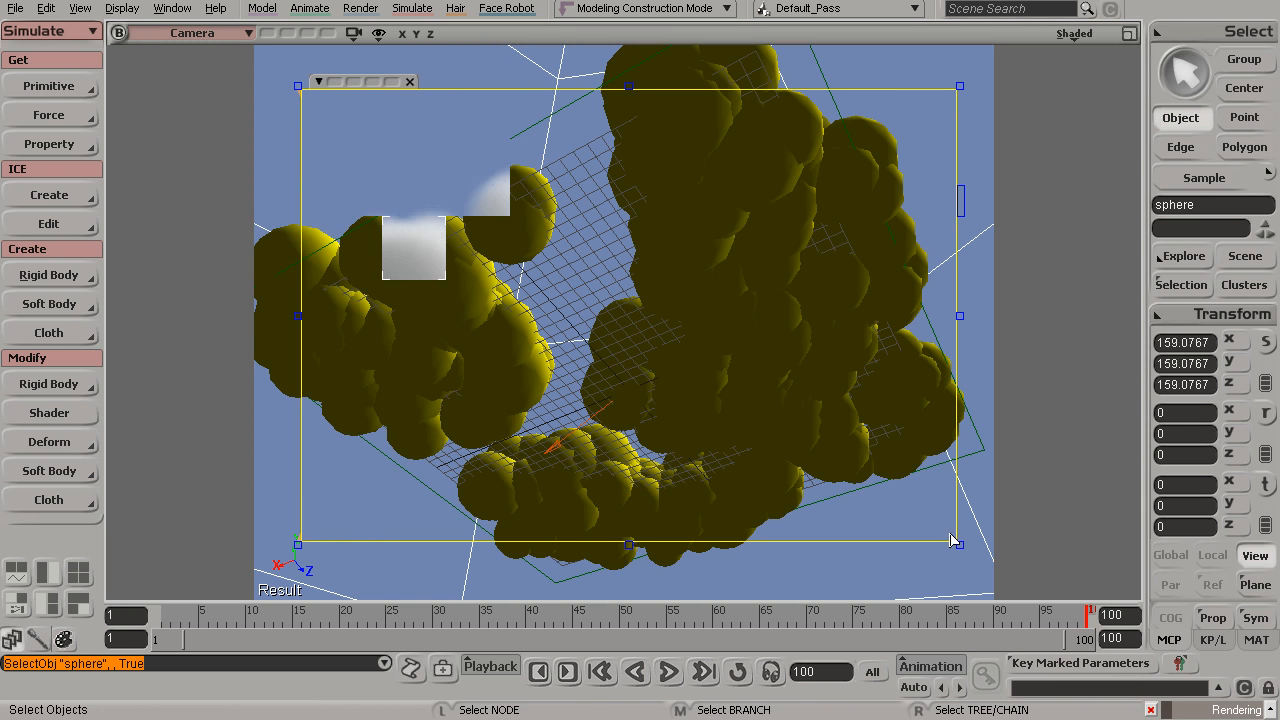